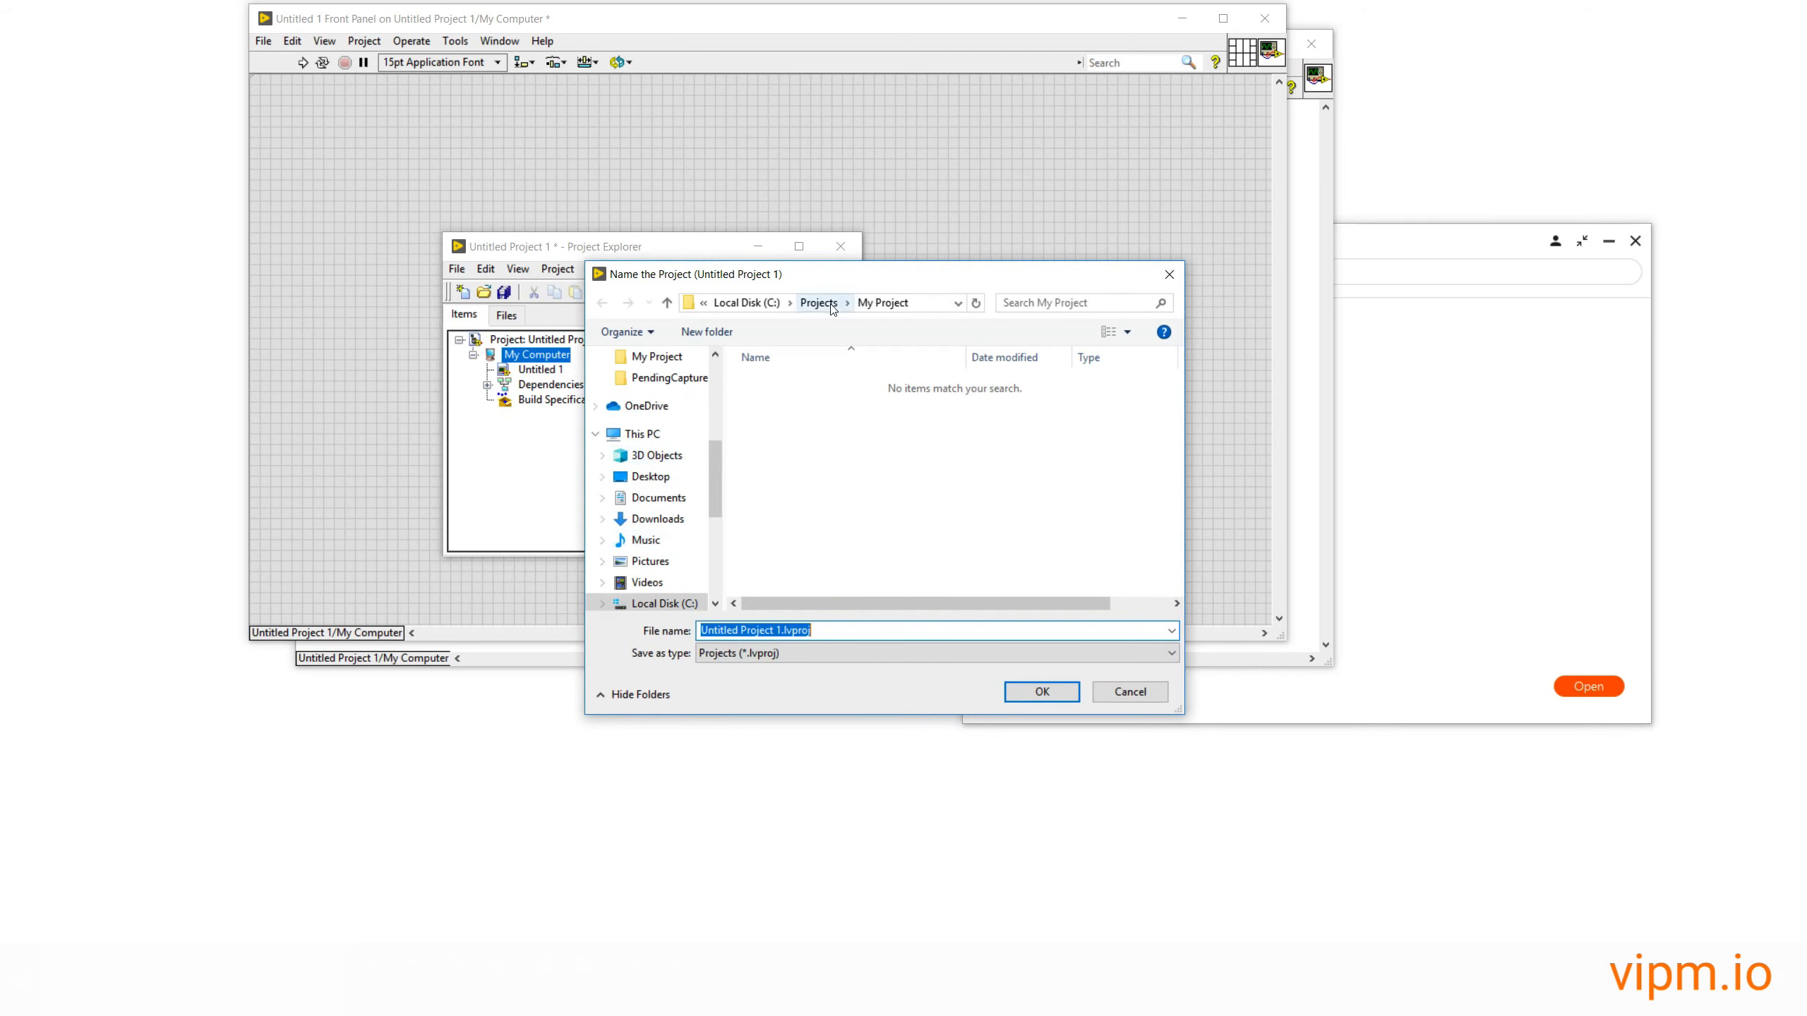
- Save the LabVIEW project as My Project.lvproj in C:\Projects\My Project
{"action": "left_click", "coordinate": [782, 632], "text": "shift"}
{"action": "type", "text": "My Proj"}
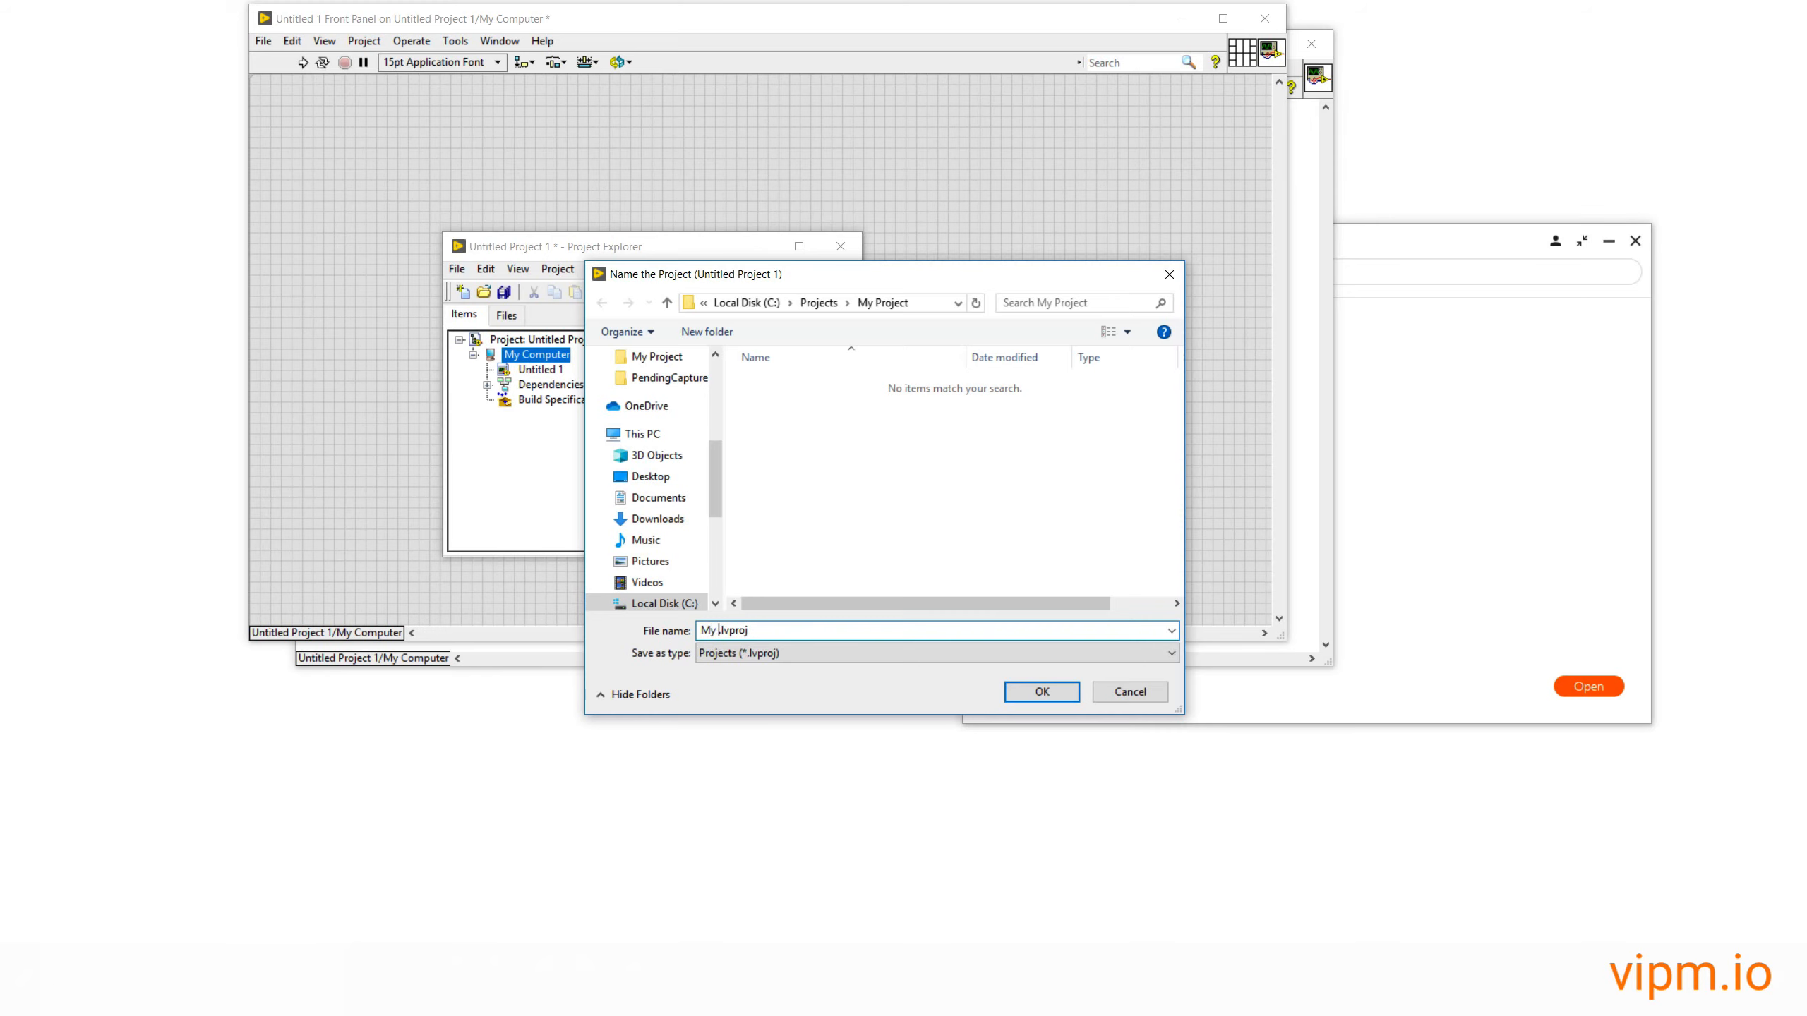
{"action": "type", "text": "ect"}
{"action": "key", "text": "Return"}
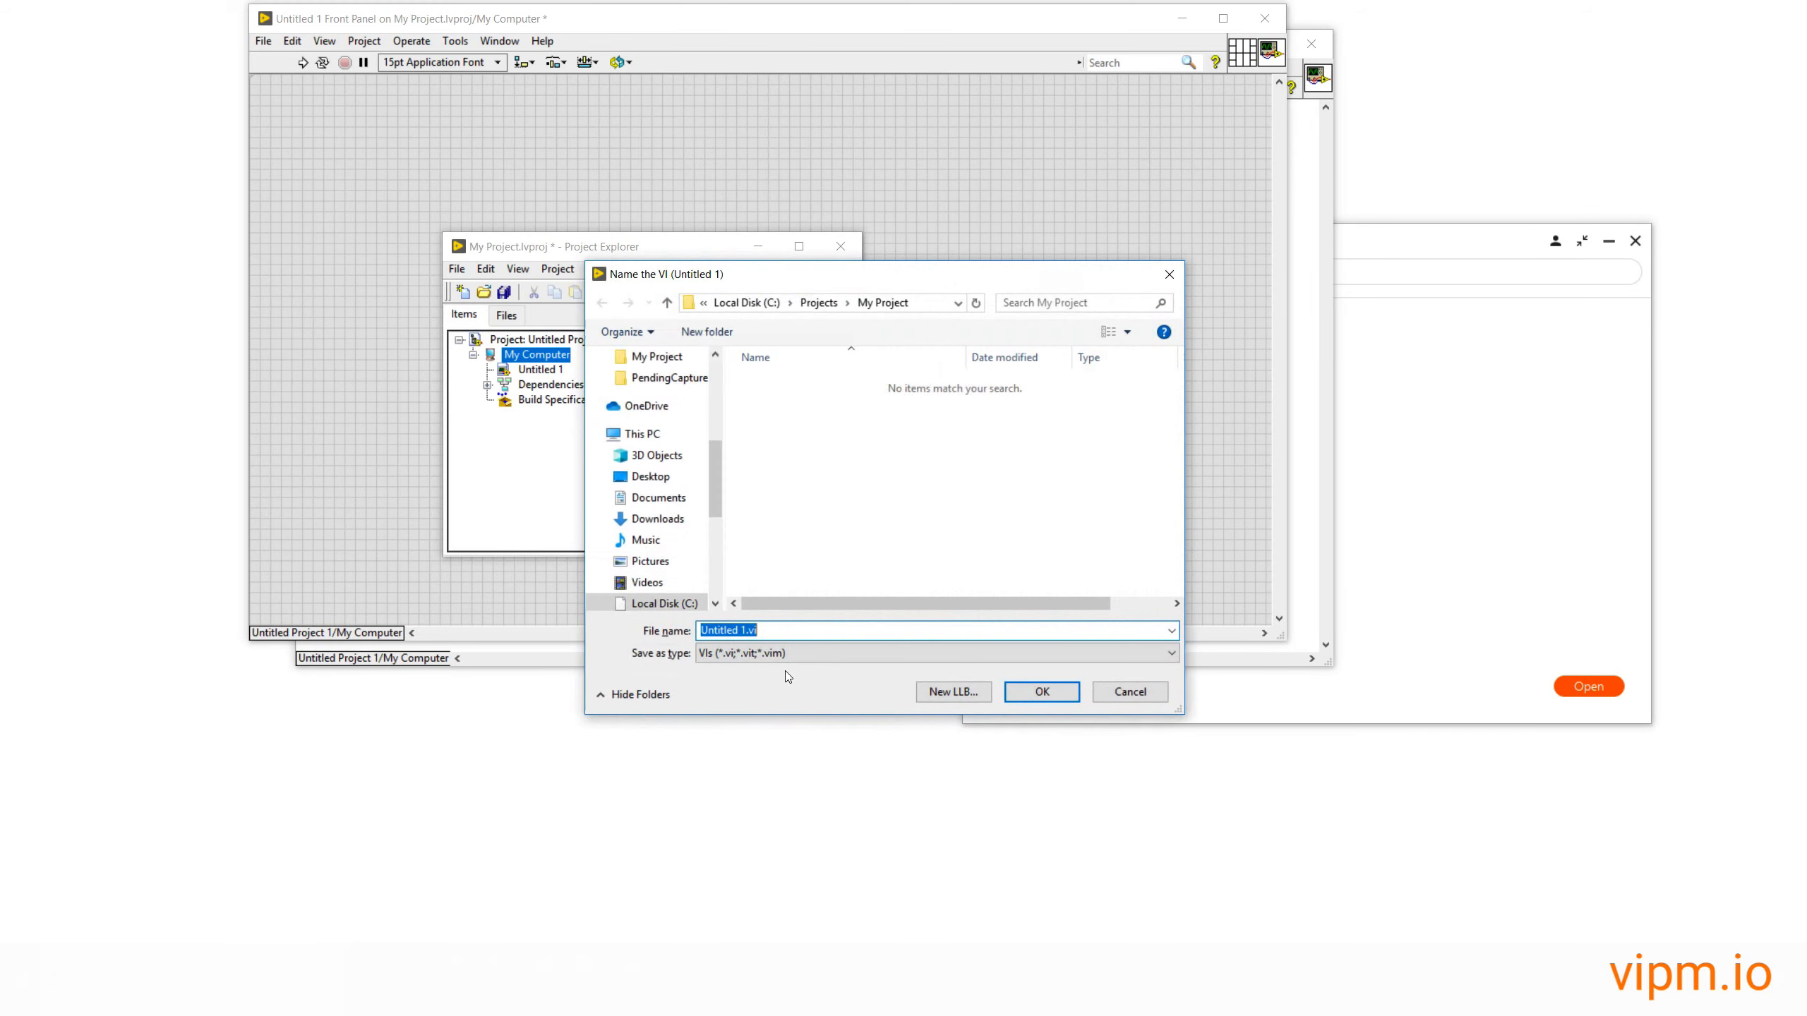
- Save the project's untitled VI as My VI in the My Project folder
{"action": "type", "text": "Mian"}
{"action": "key", "text": "BackSpace"}
{"action": "key", "text": "BackSpace"}
{"action": "key", "text": "BackSpace"}
{"action": "type", "text": "y VI"}
{"action": "key", "text": "Return"}
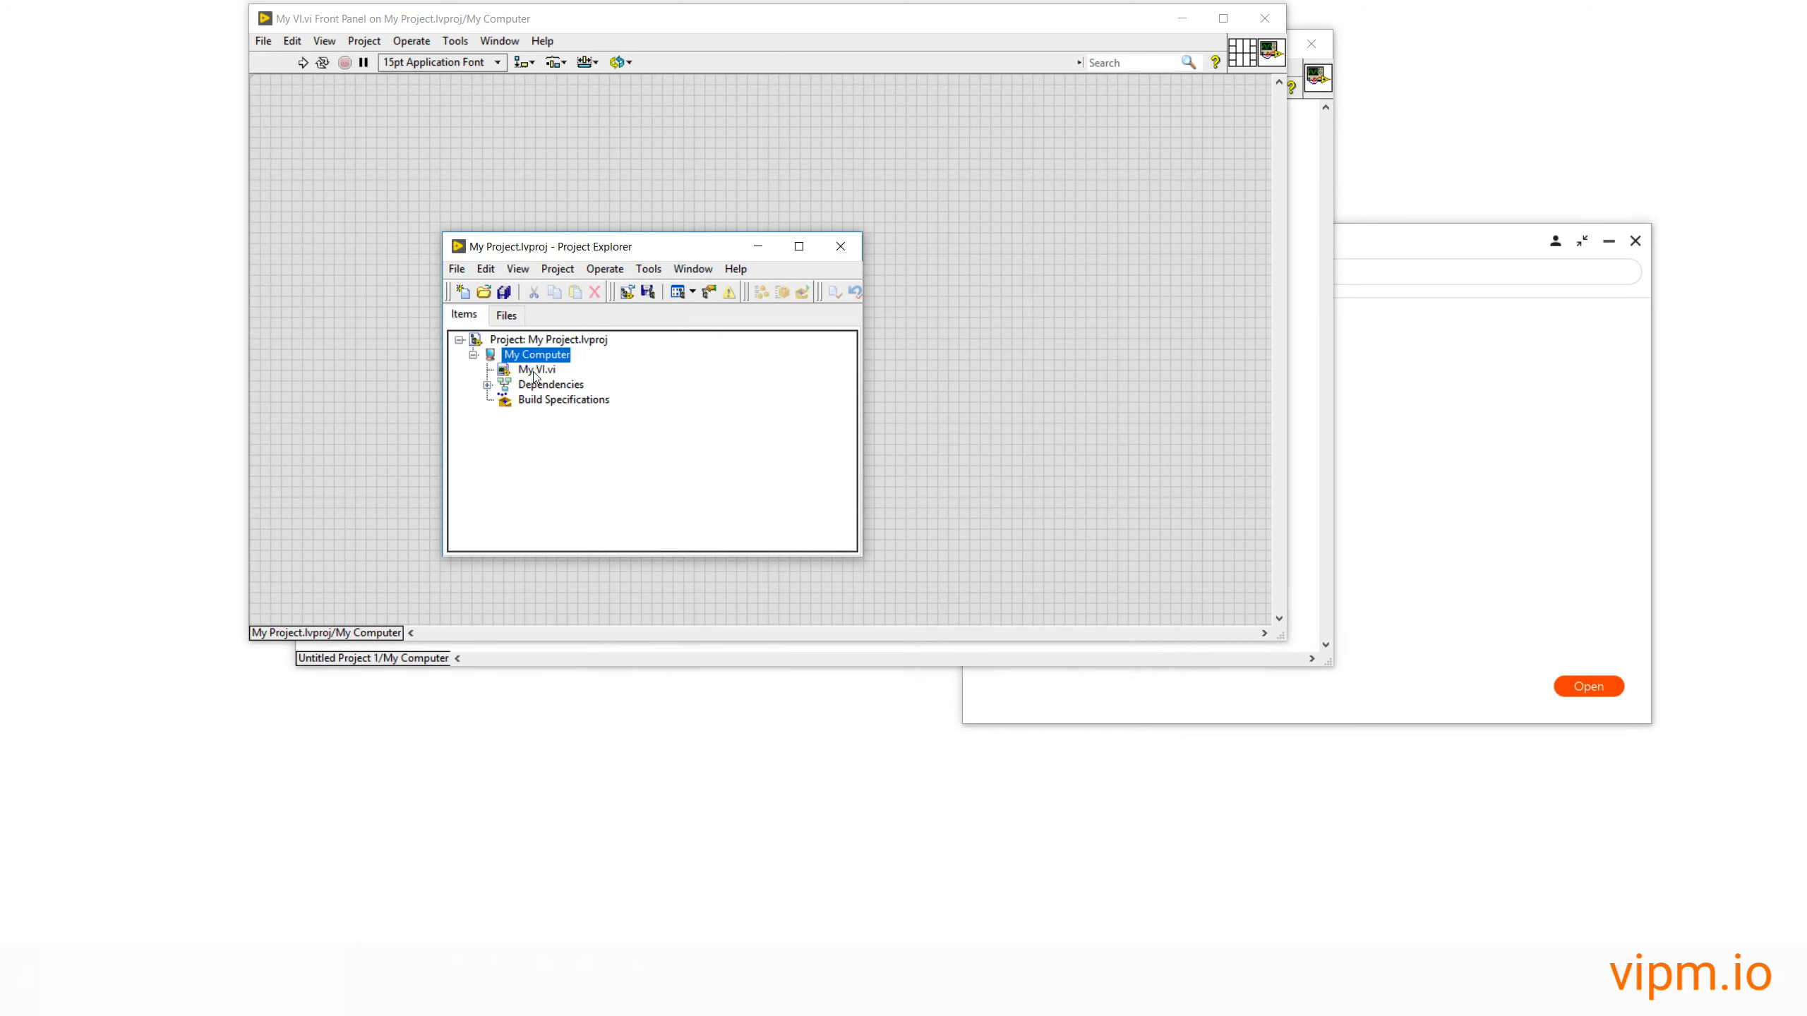
- Check My VI.vi's block diagram for the Boolean Trigger, then close the VI and save the changes to Boolean Trigger__ogtk.vi
{"action": "double_click", "coordinate": [535, 369]}
{"action": "key", "text": "ctrl+e"}
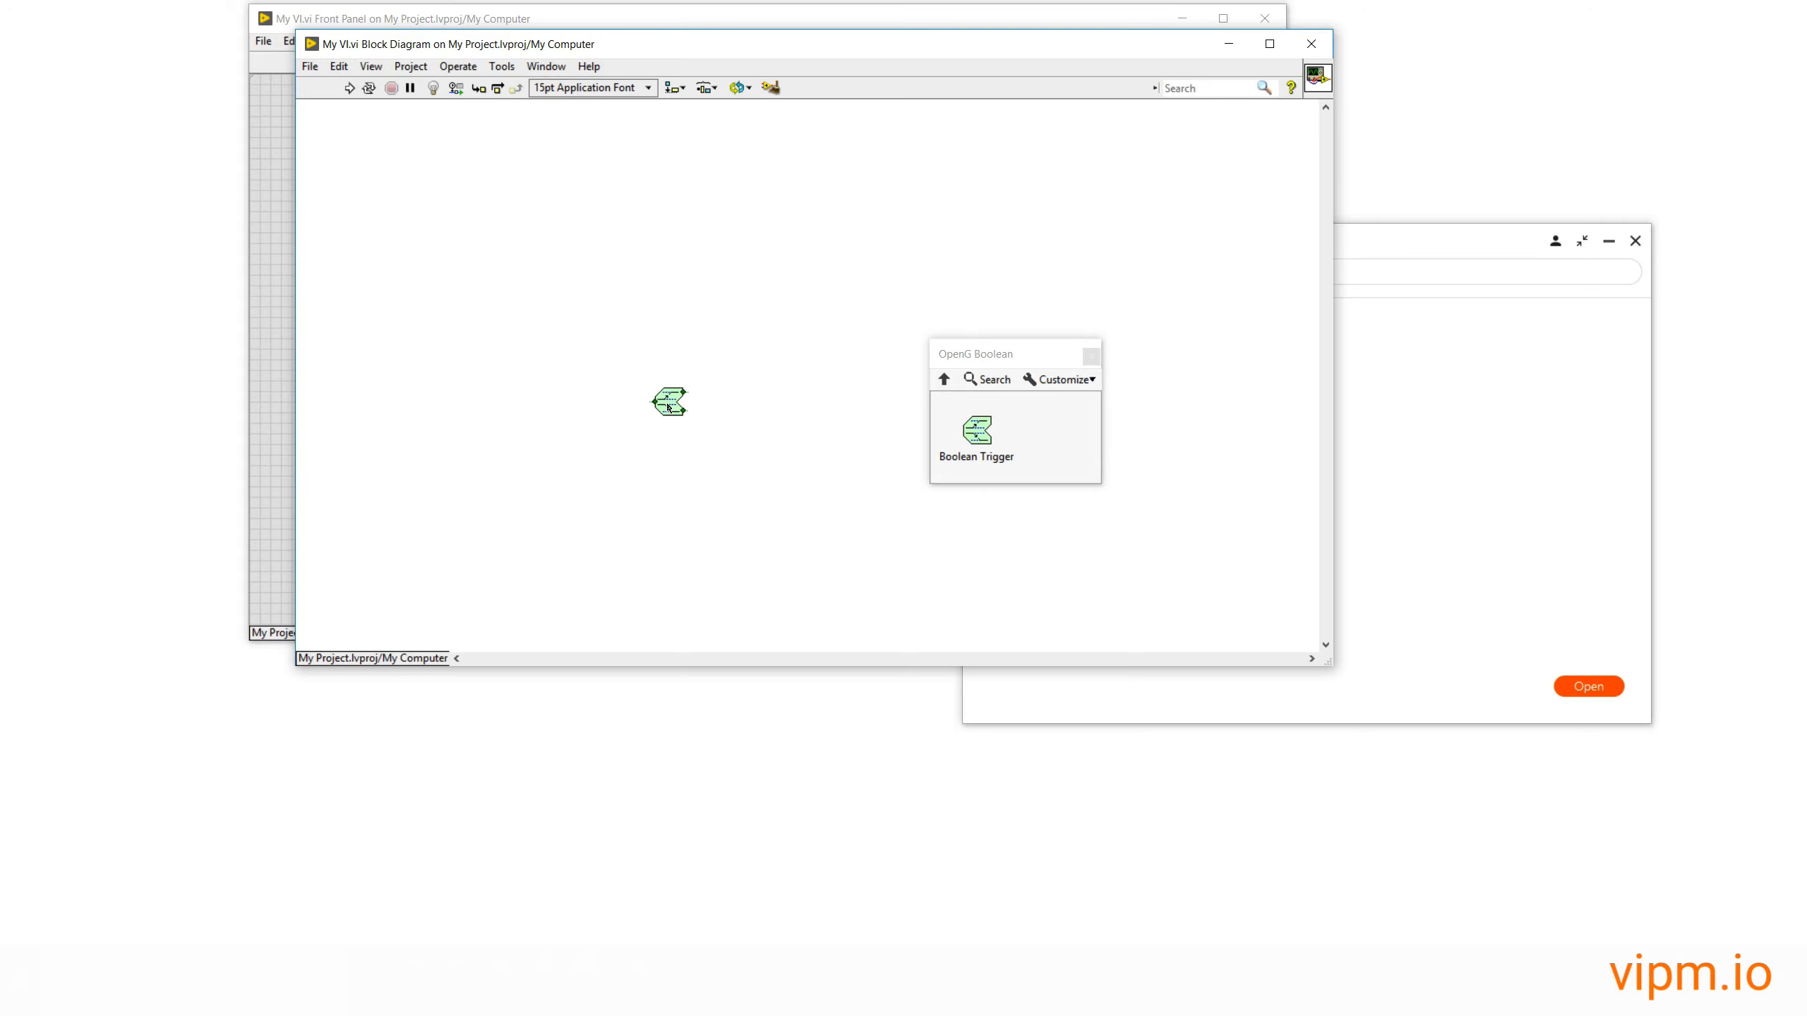
{"action": "key", "text": "ctrl+w"}
{"action": "key", "text": "ctrl+w"}
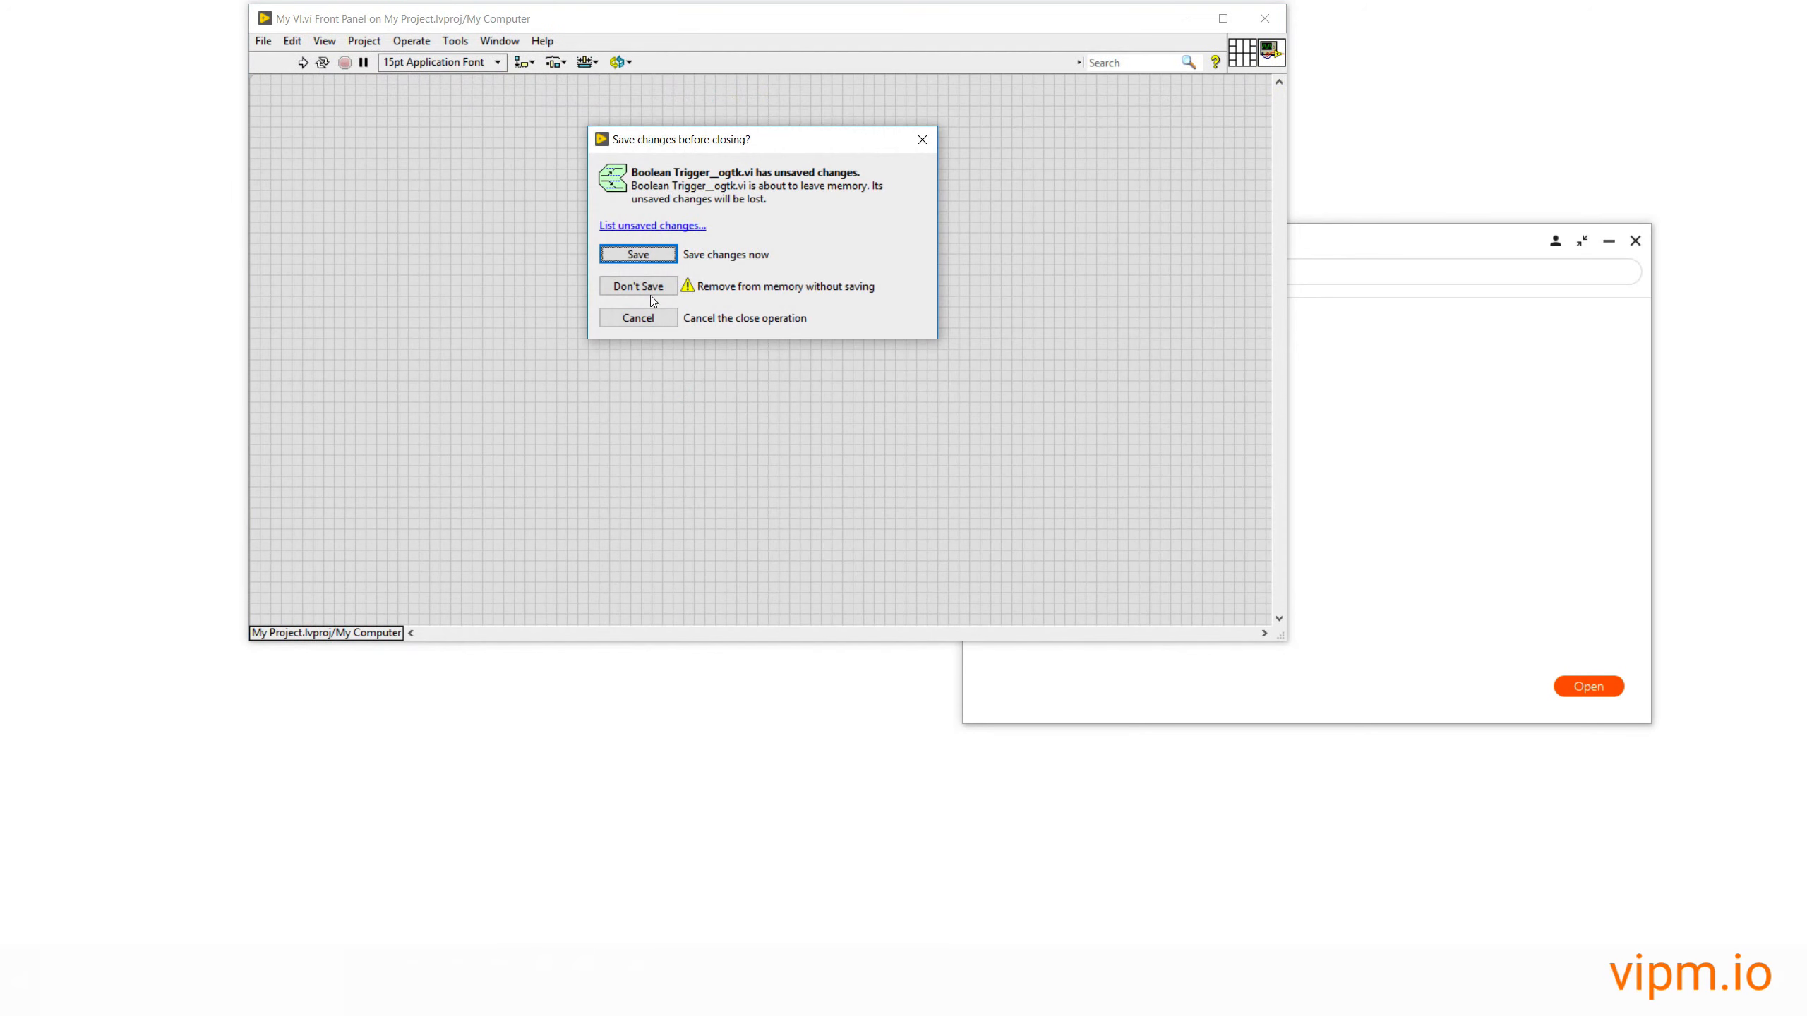
{"action": "left_click", "coordinate": [636, 254]}
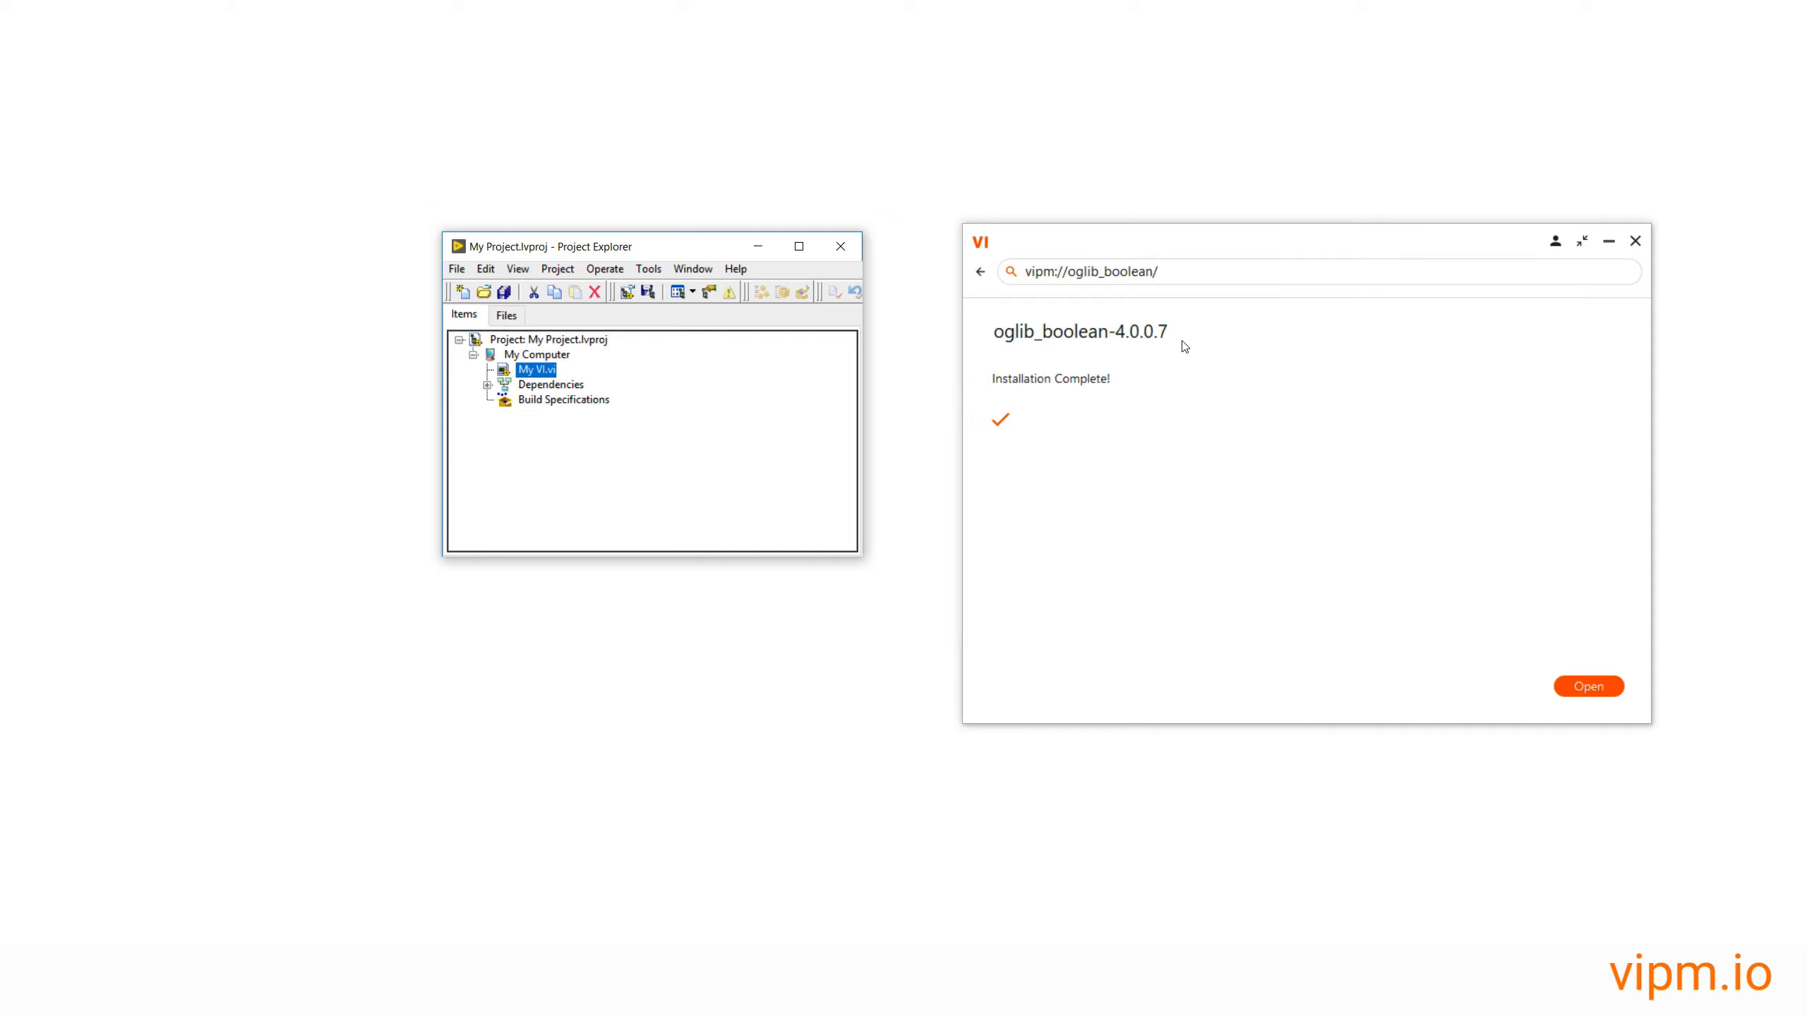
- Switch to the main JKI VI Package Manager window and create a new package configuration
{"action": "left_click", "coordinate": [982, 251]}
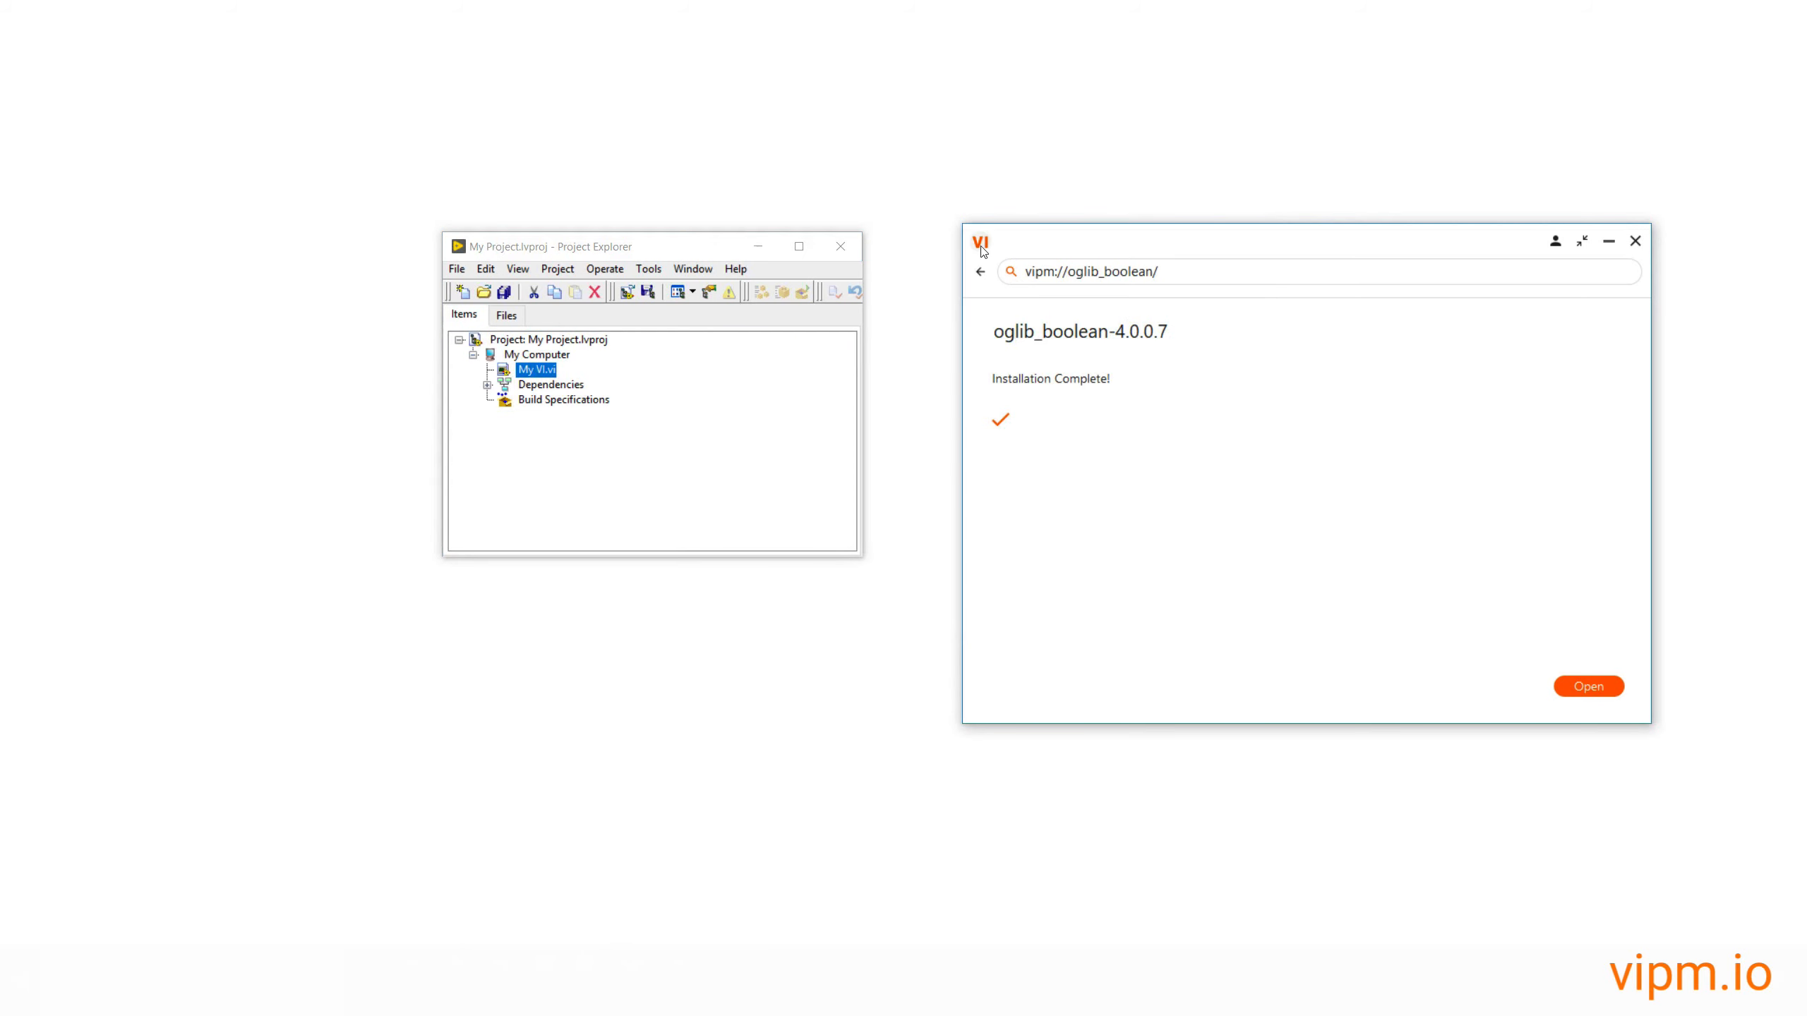
{"action": "left_click", "coordinate": [981, 242]}
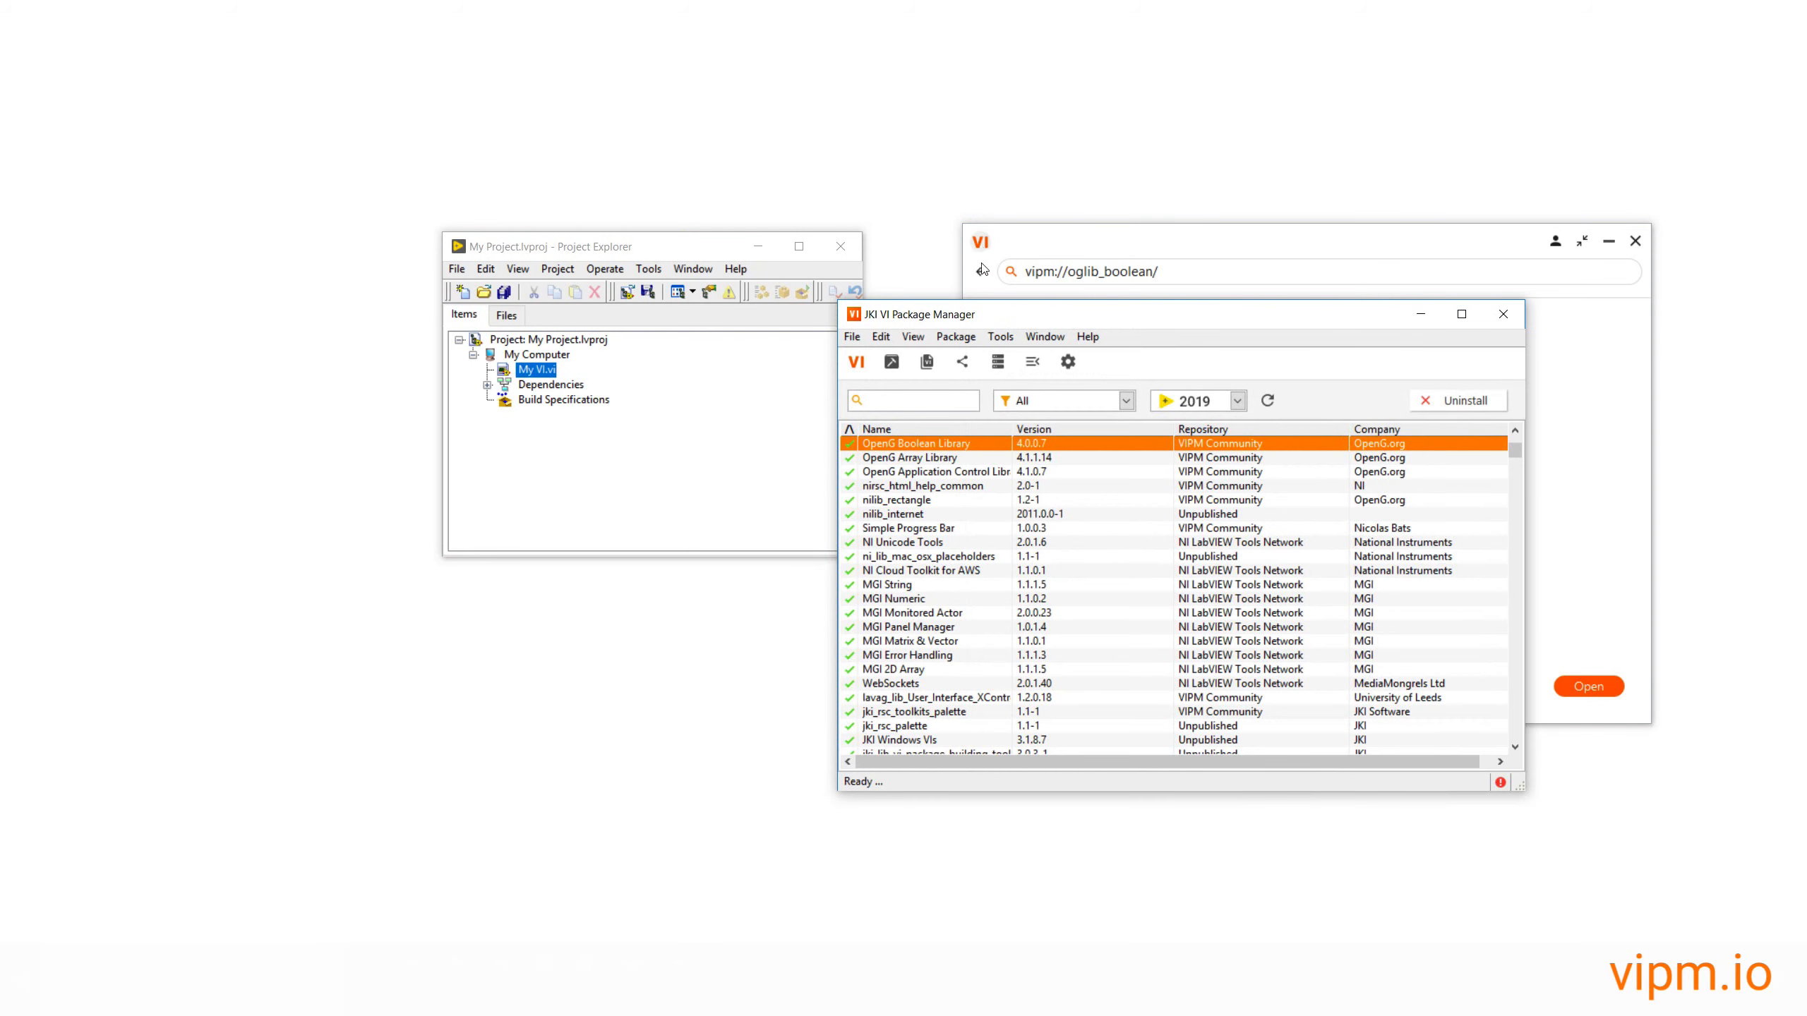
{"action": "left_click", "coordinate": [927, 362]}
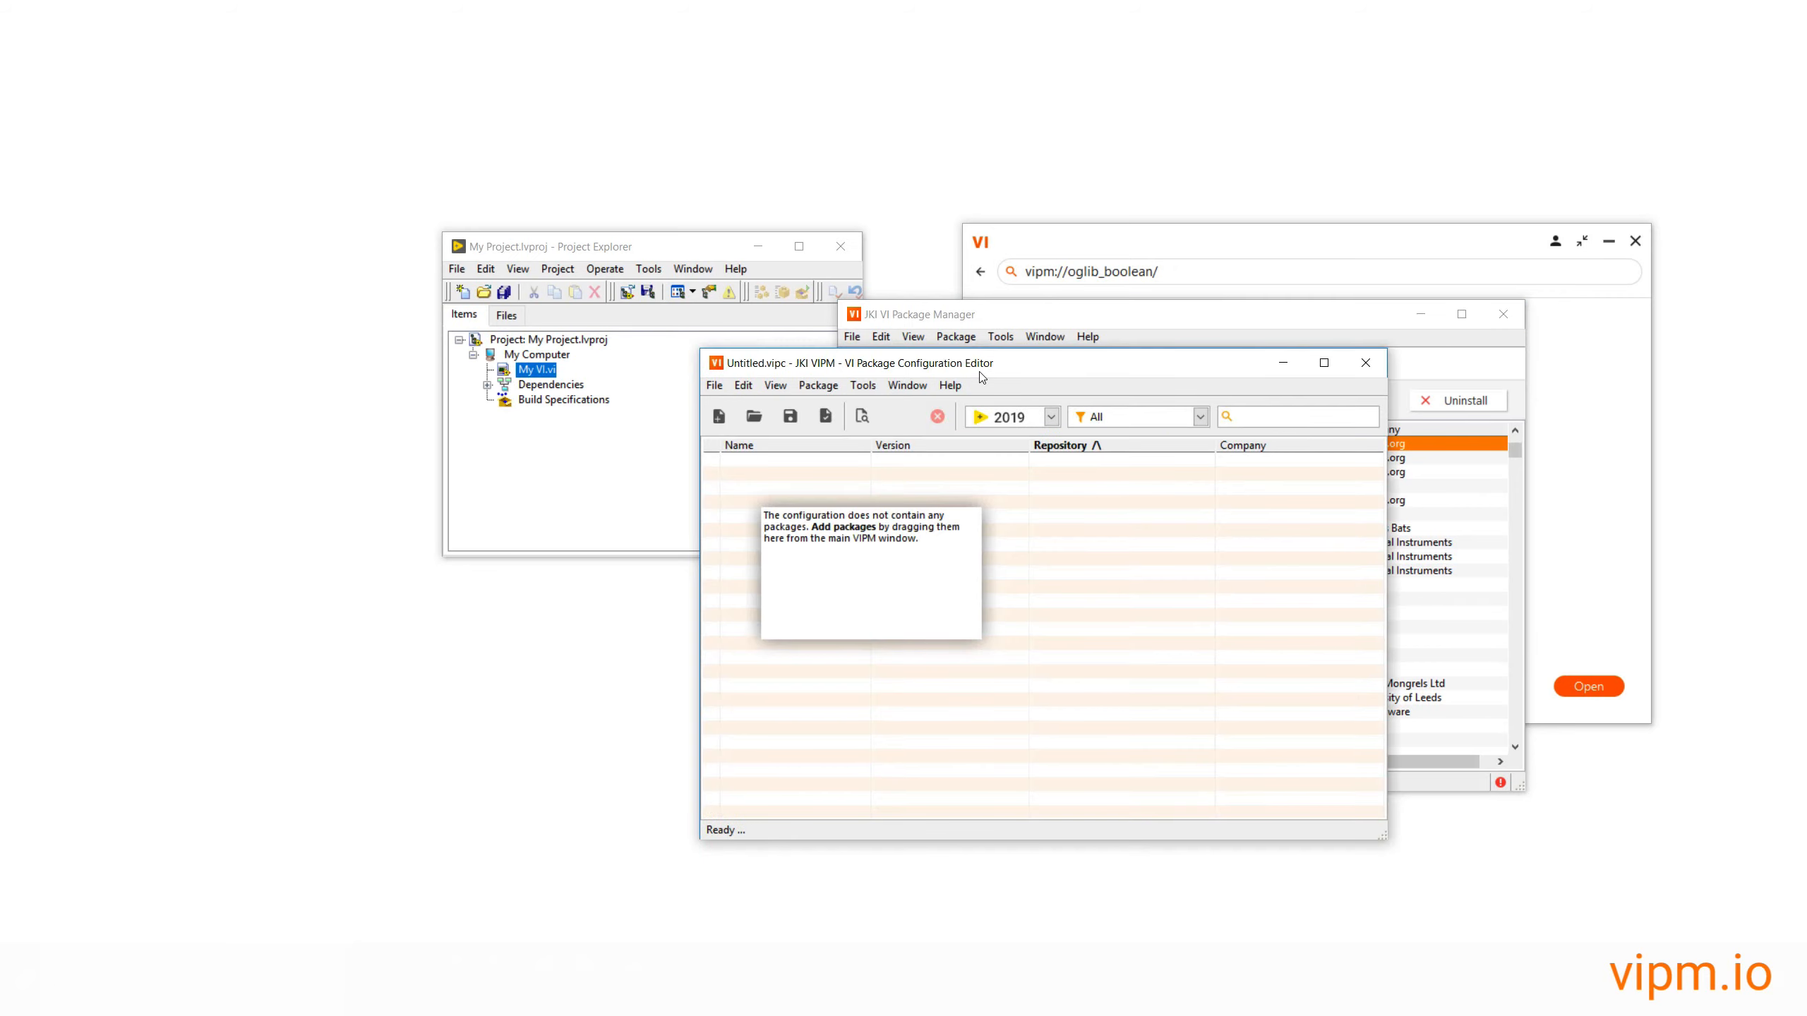
- Scan My Project.lvproj for dependencies and add OpenG Boolean Library v4.0.0.7 to the package configuration
{"action": "left_click", "coordinate": [863, 422]}
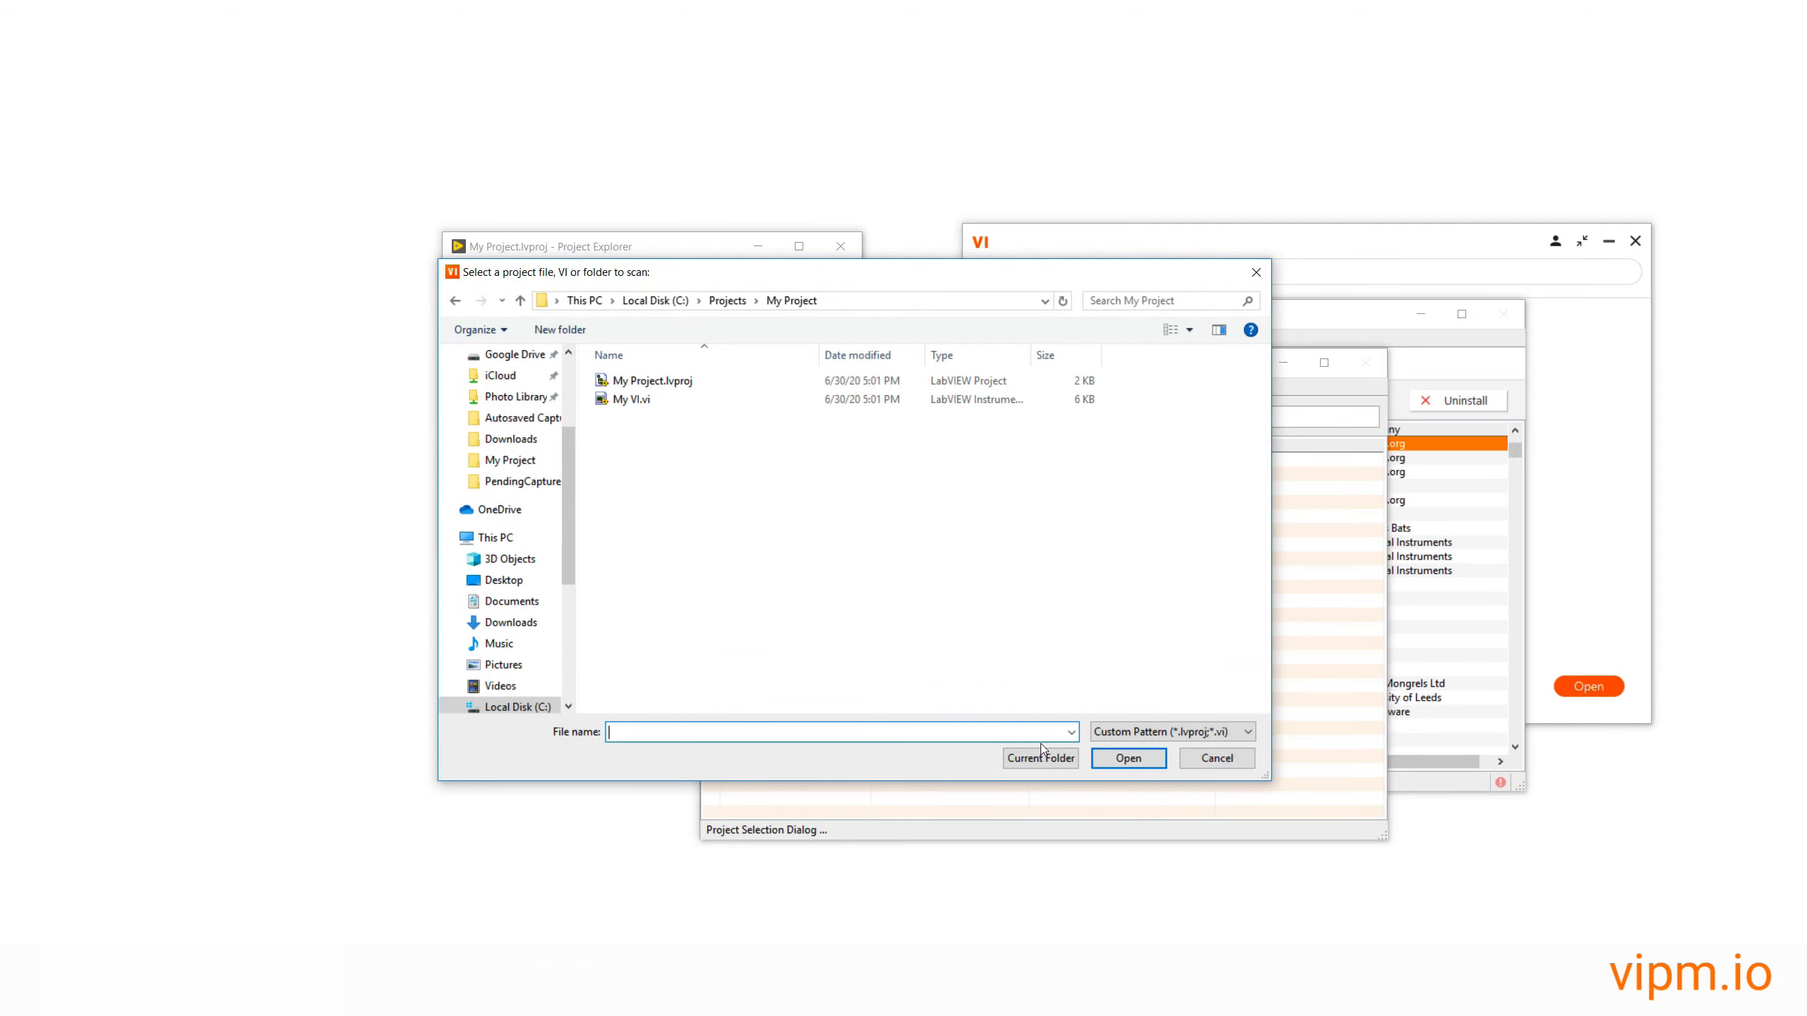
{"action": "double_click", "coordinate": [631, 382]}
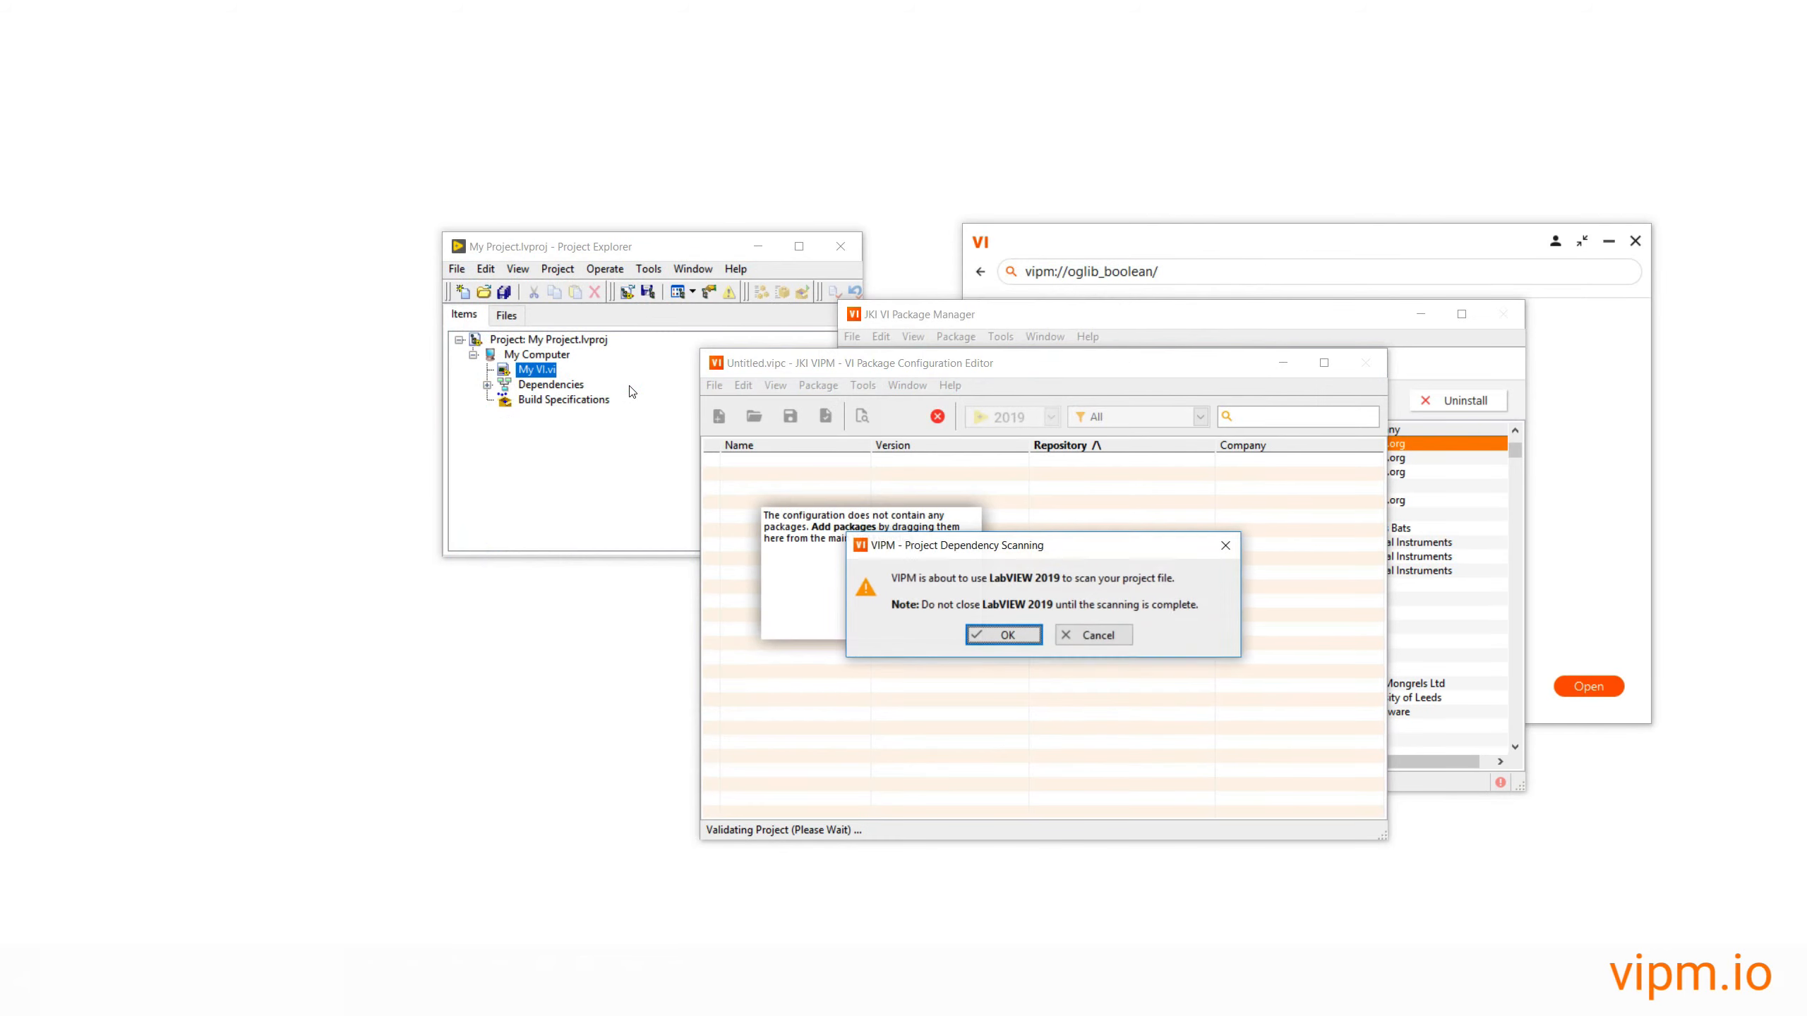
{"action": "left_click", "coordinate": [1025, 644]}
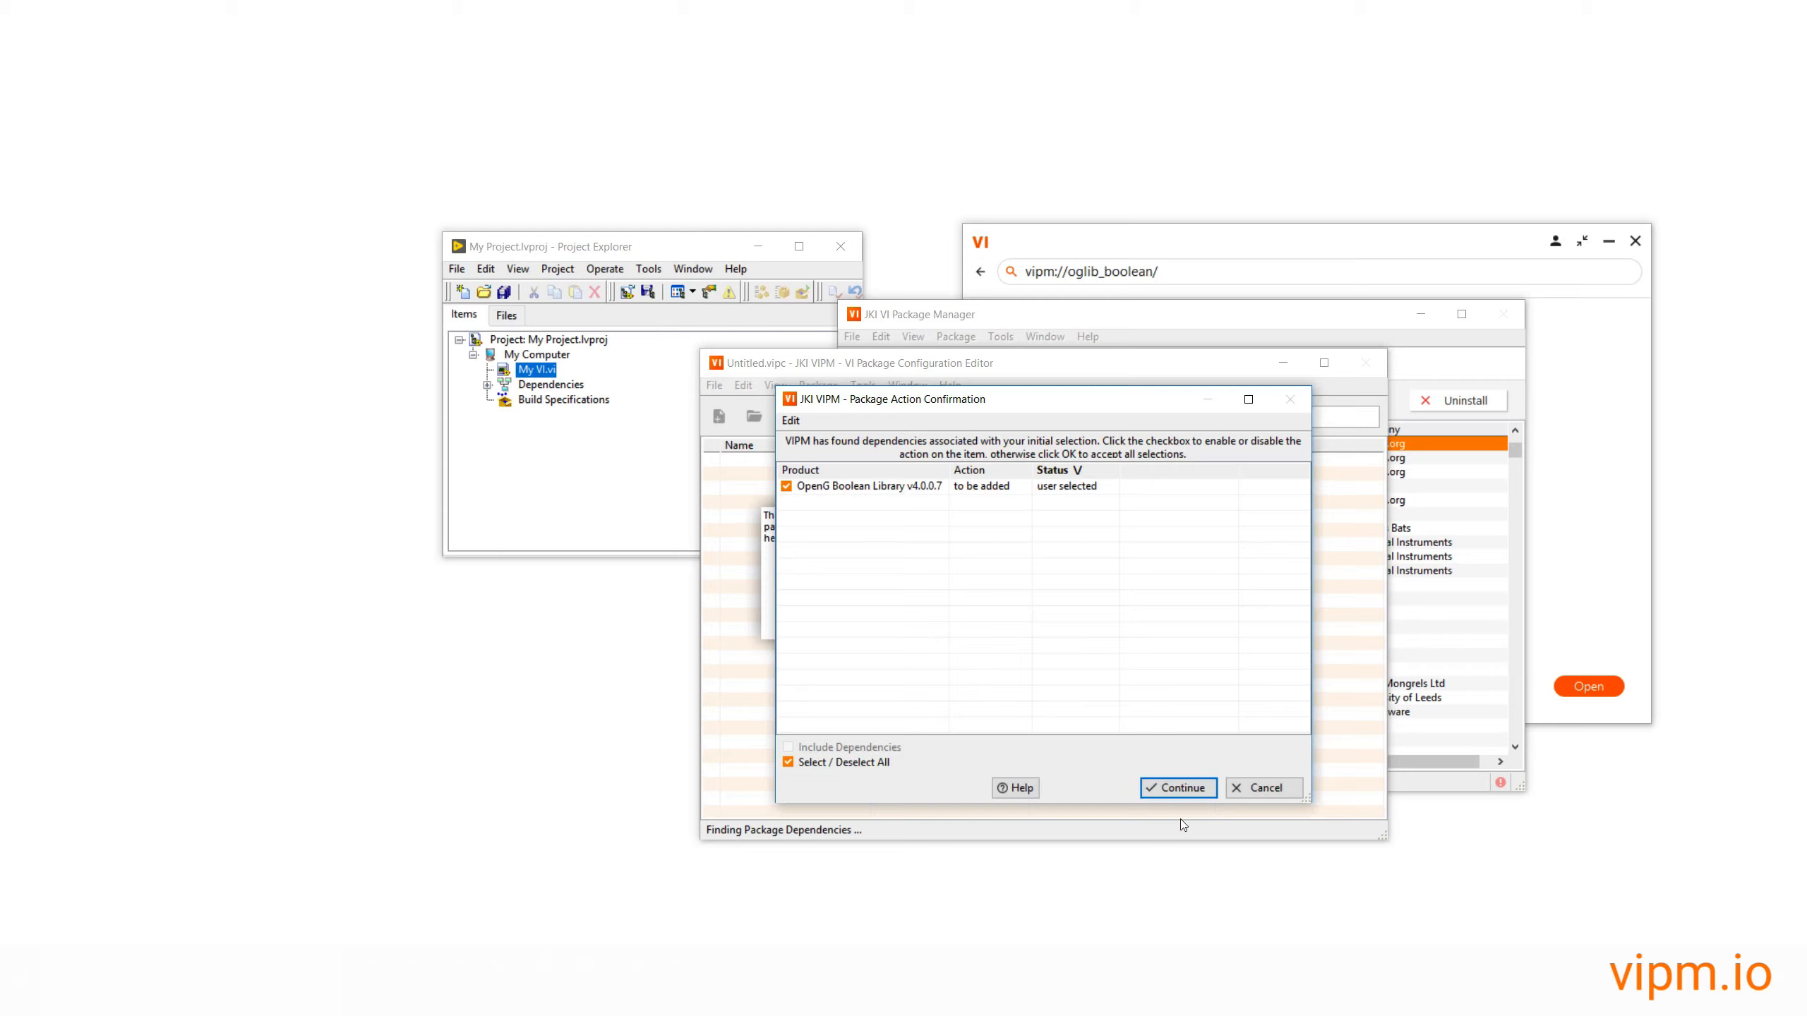
{"action": "left_click", "coordinate": [1177, 785]}
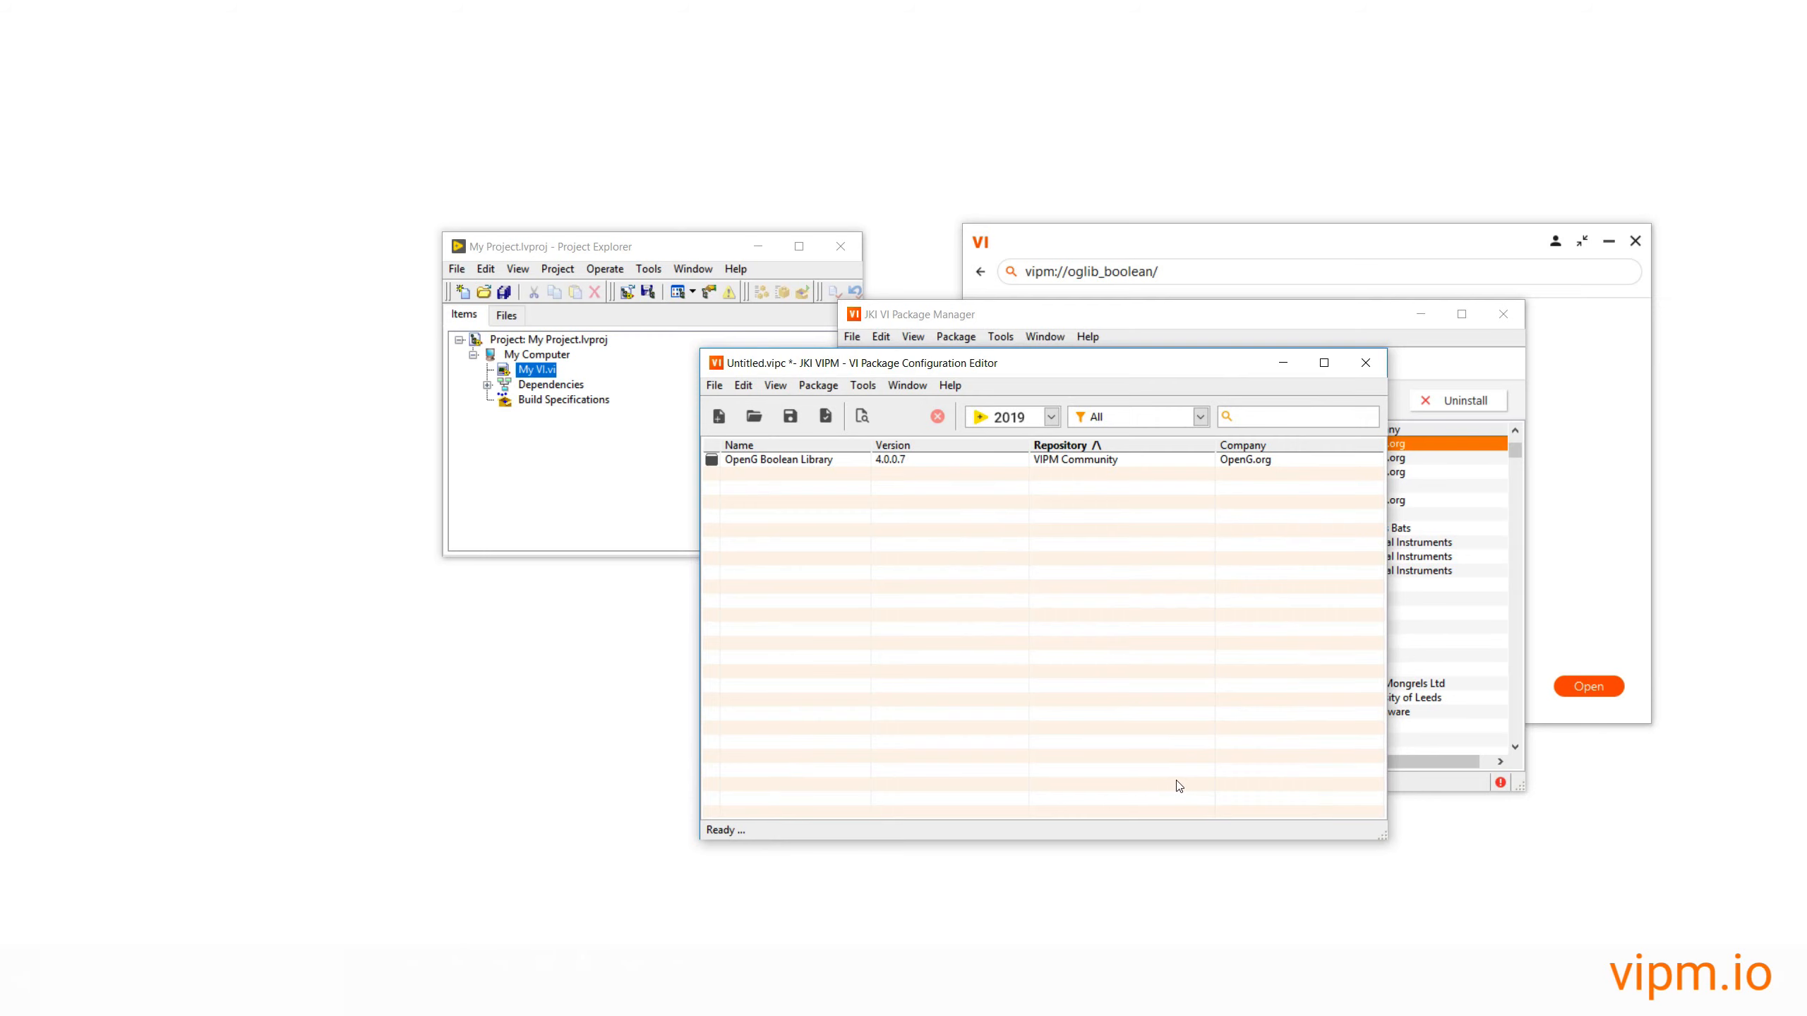
- Save the package configuration as My Project.vipc in the My Project folder
{"action": "key", "text": "ctrl+s"}
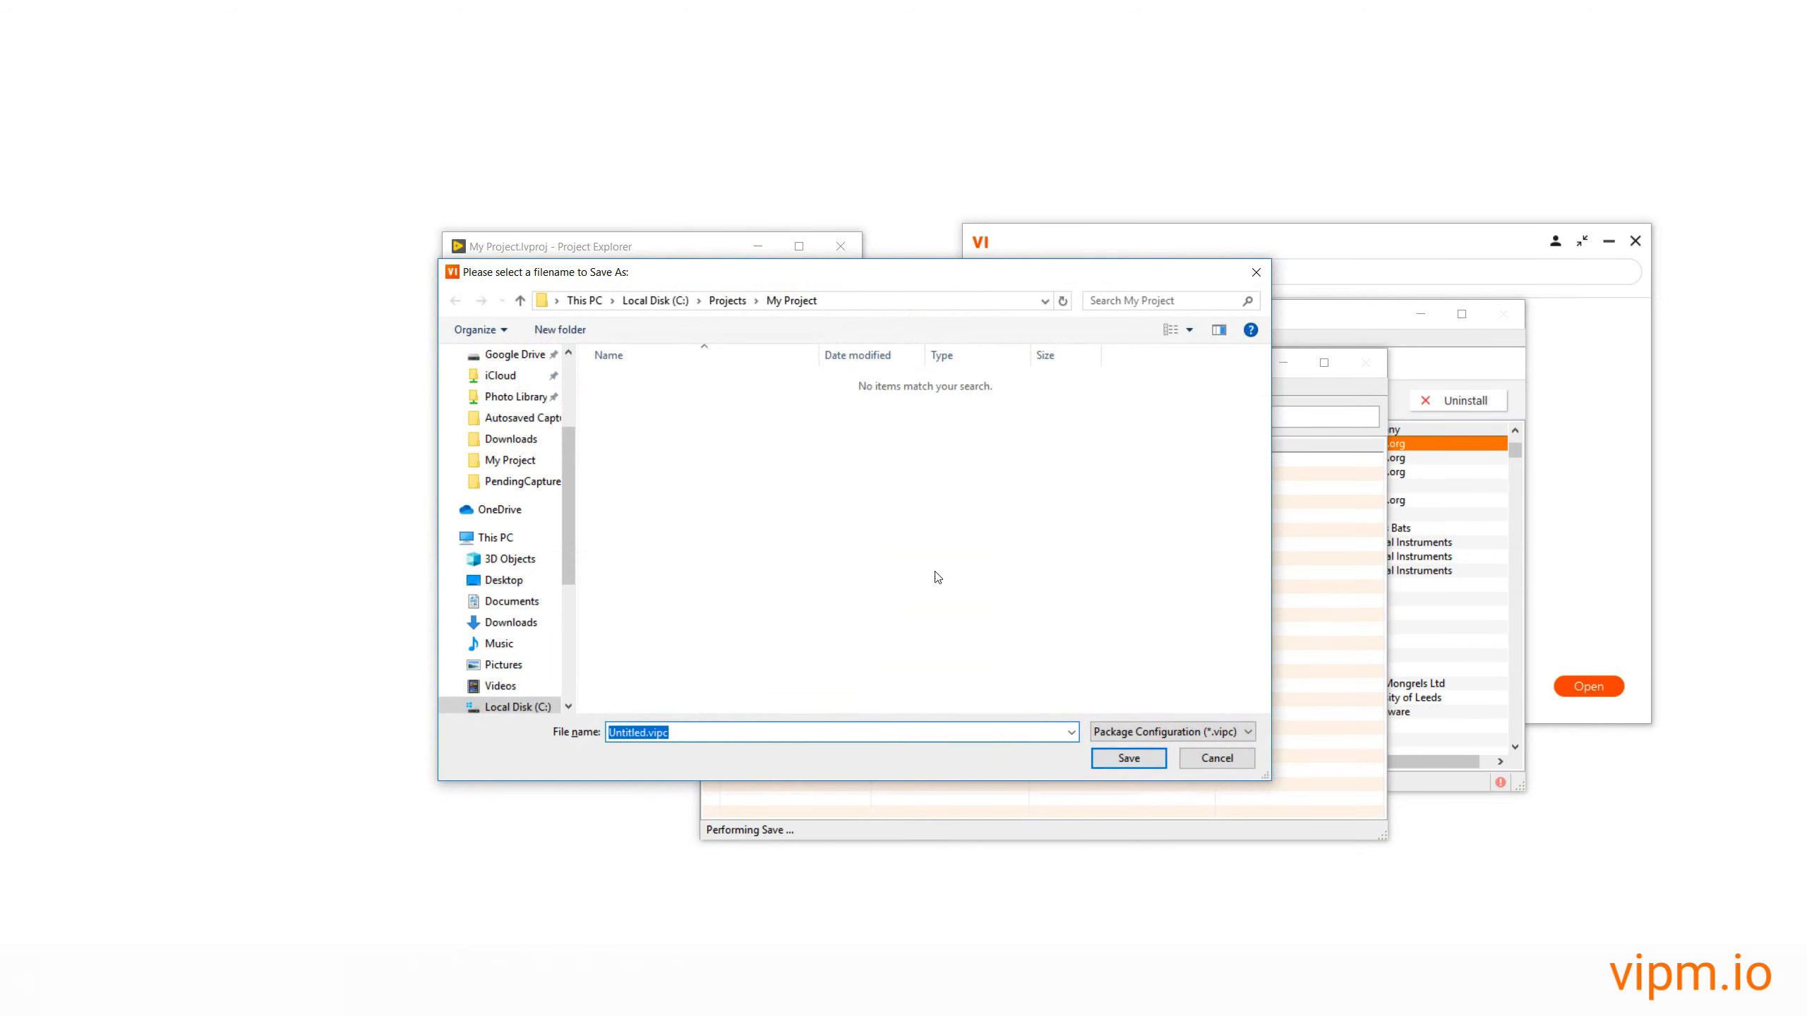
{"action": "key", "text": "shift+Left"}
{"action": "key", "text": "shift+Left"}
{"action": "key", "text": "shift+Left"}
{"action": "type", "text": "My Project"}
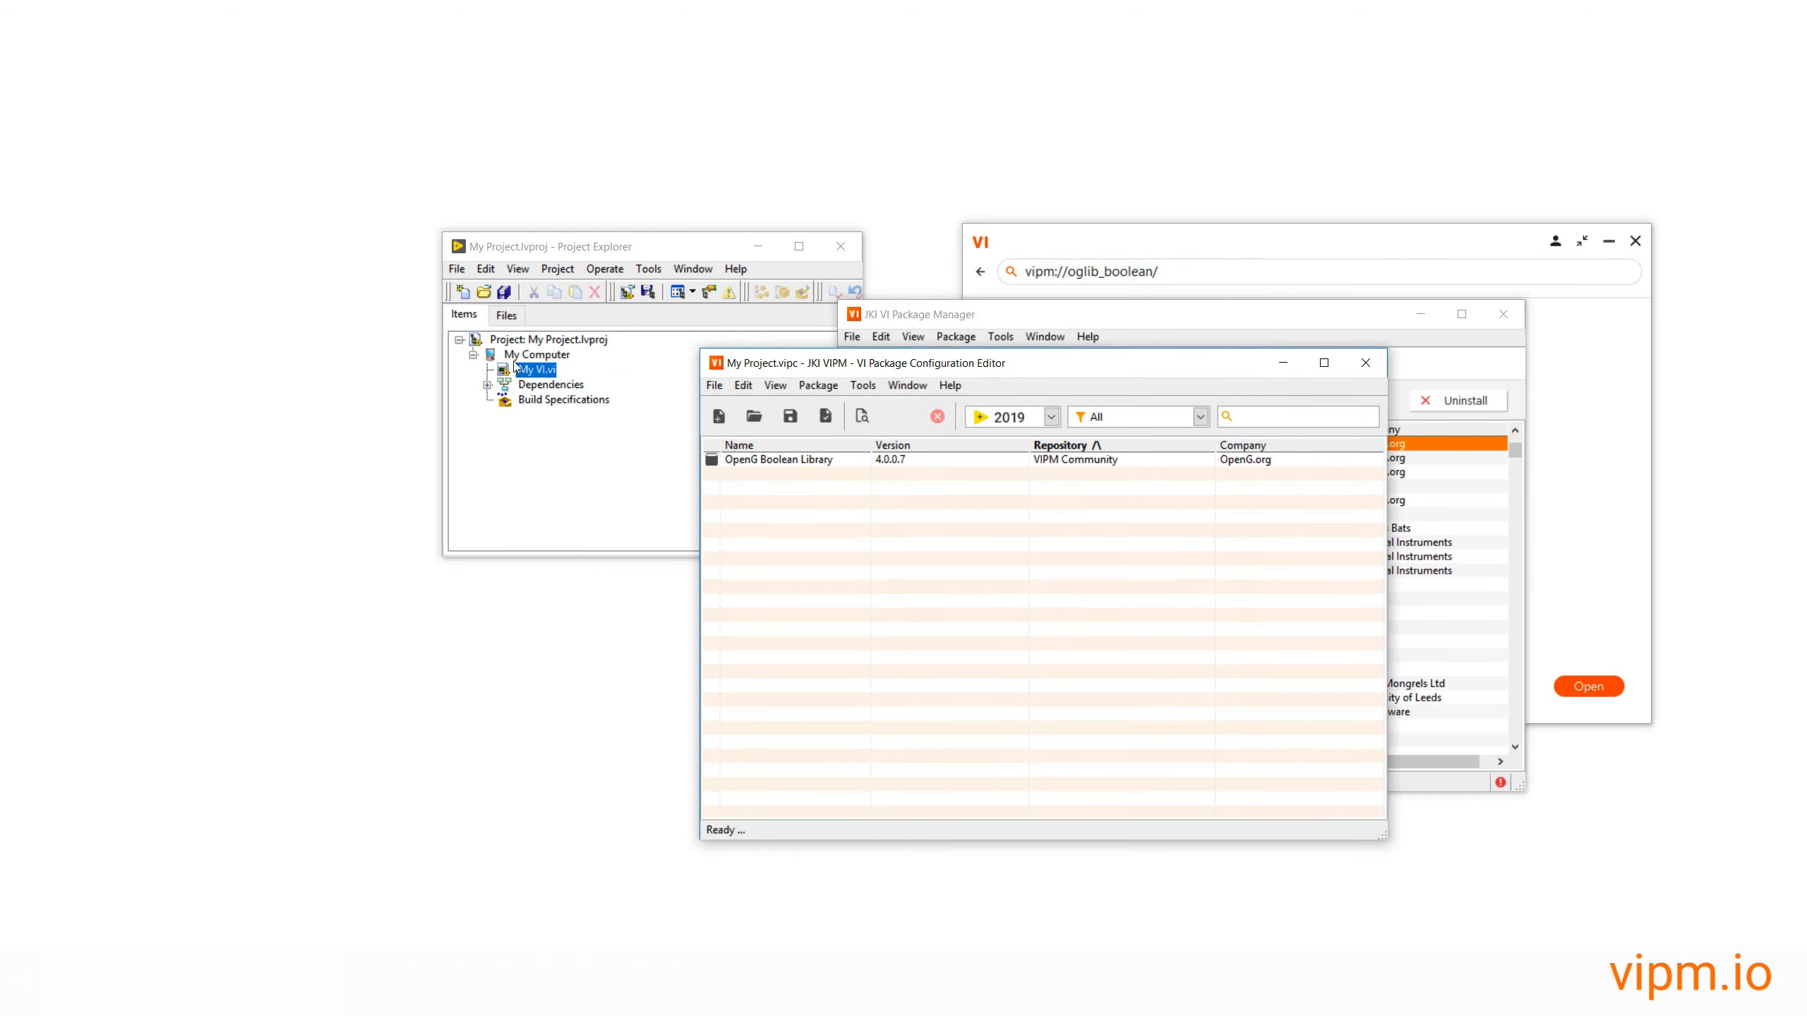
- Add the file My Project.vipc under My Computer in the LabVIEW project and save the project
{"action": "right_click", "coordinate": [520, 356]}
{"action": "mouse_move", "coordinate": [562, 388]}
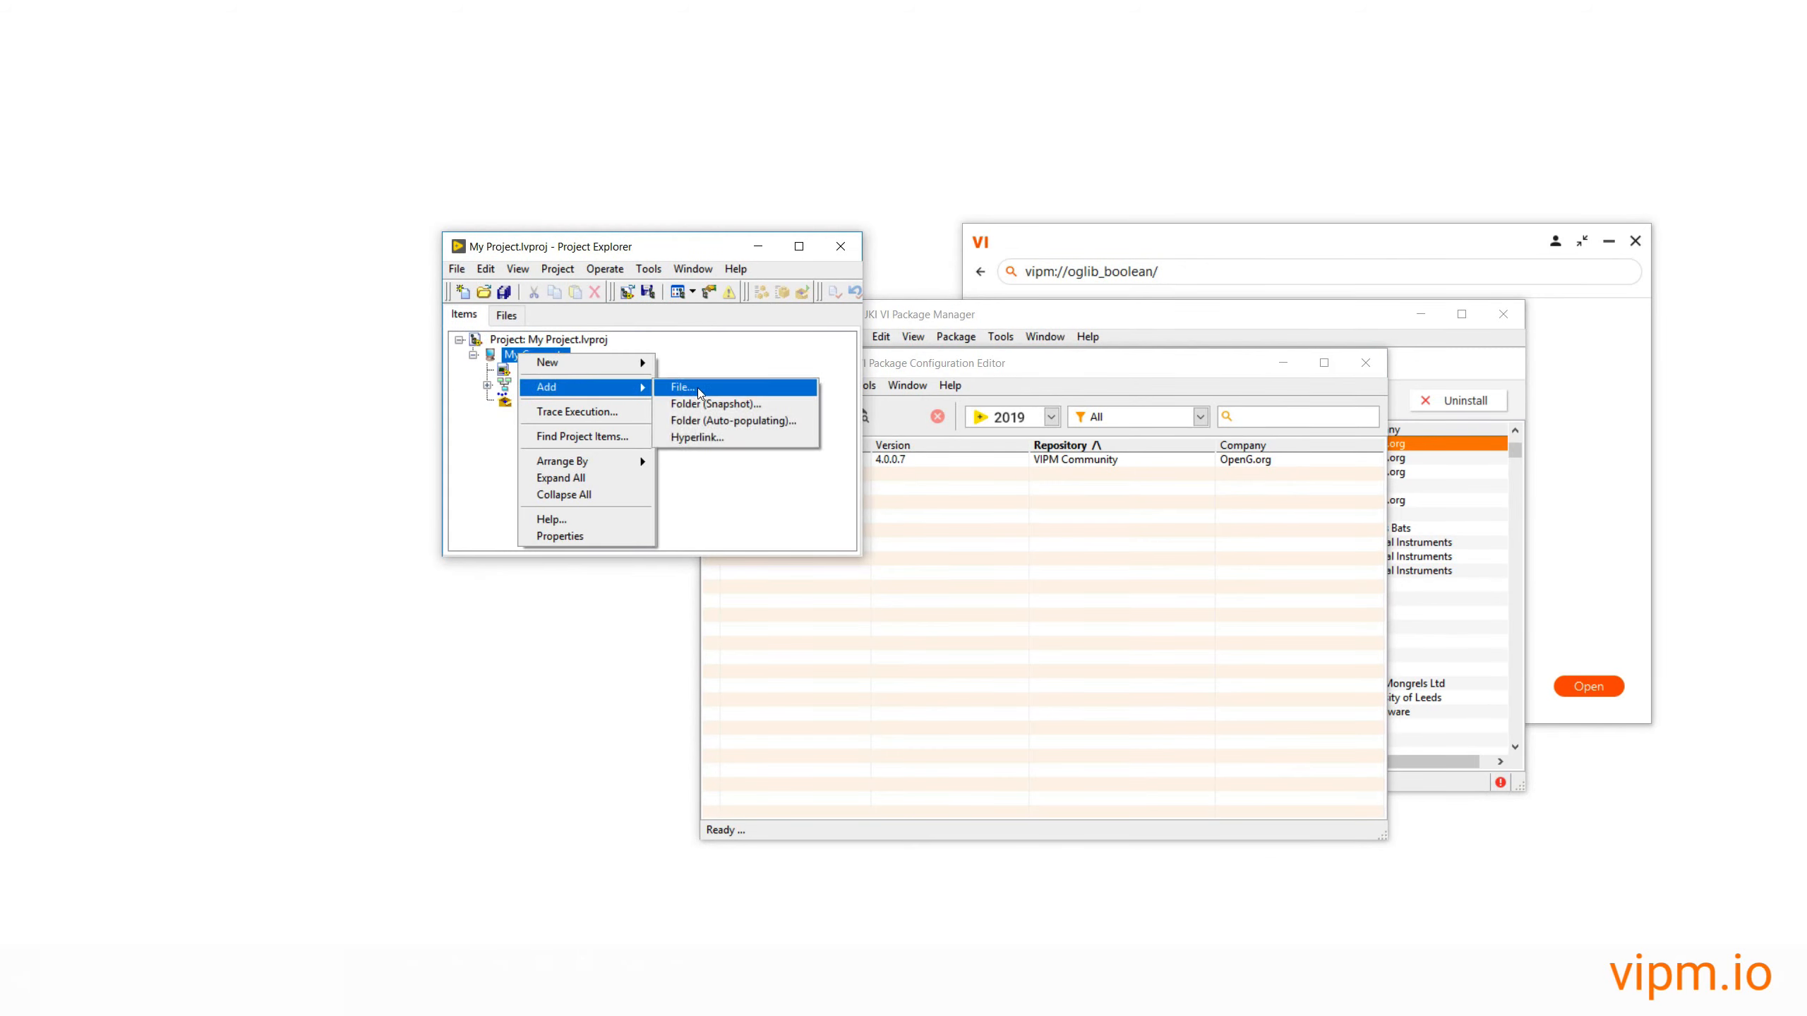
{"action": "left_click", "coordinate": [701, 394]}
{"action": "left_click", "coordinate": [789, 441]}
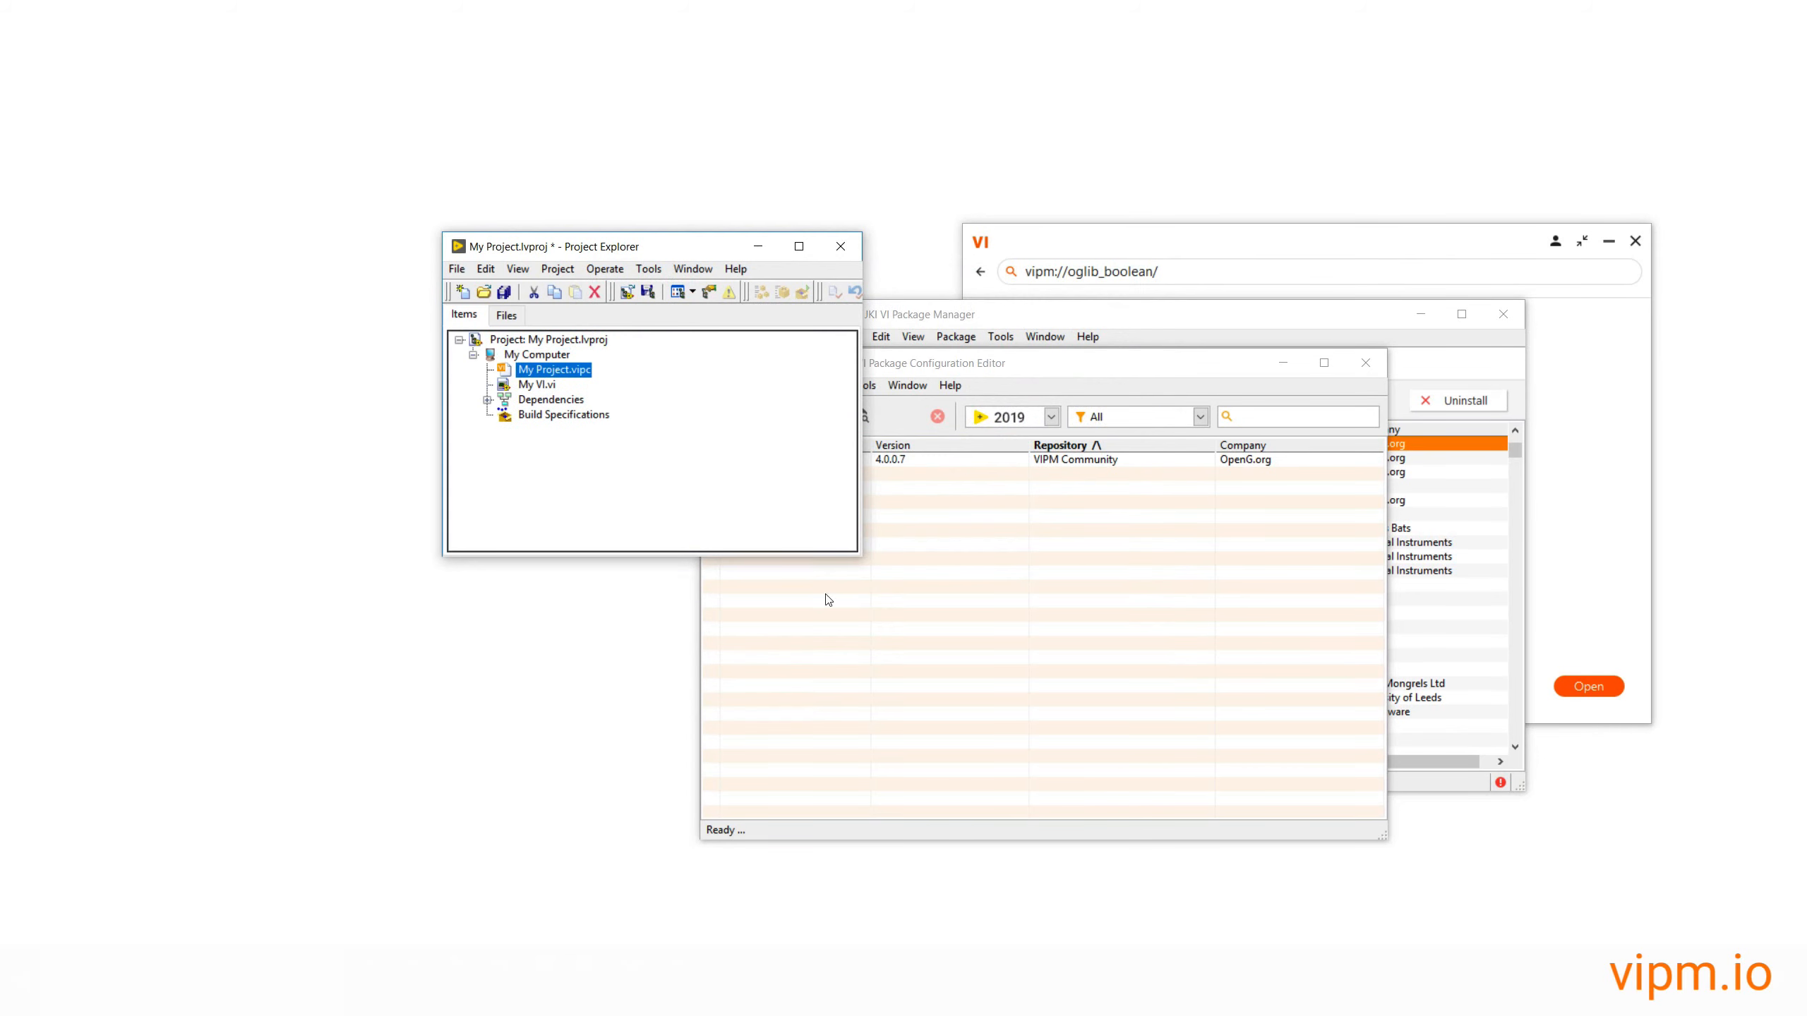
{"action": "key", "text": "ctrl+s"}
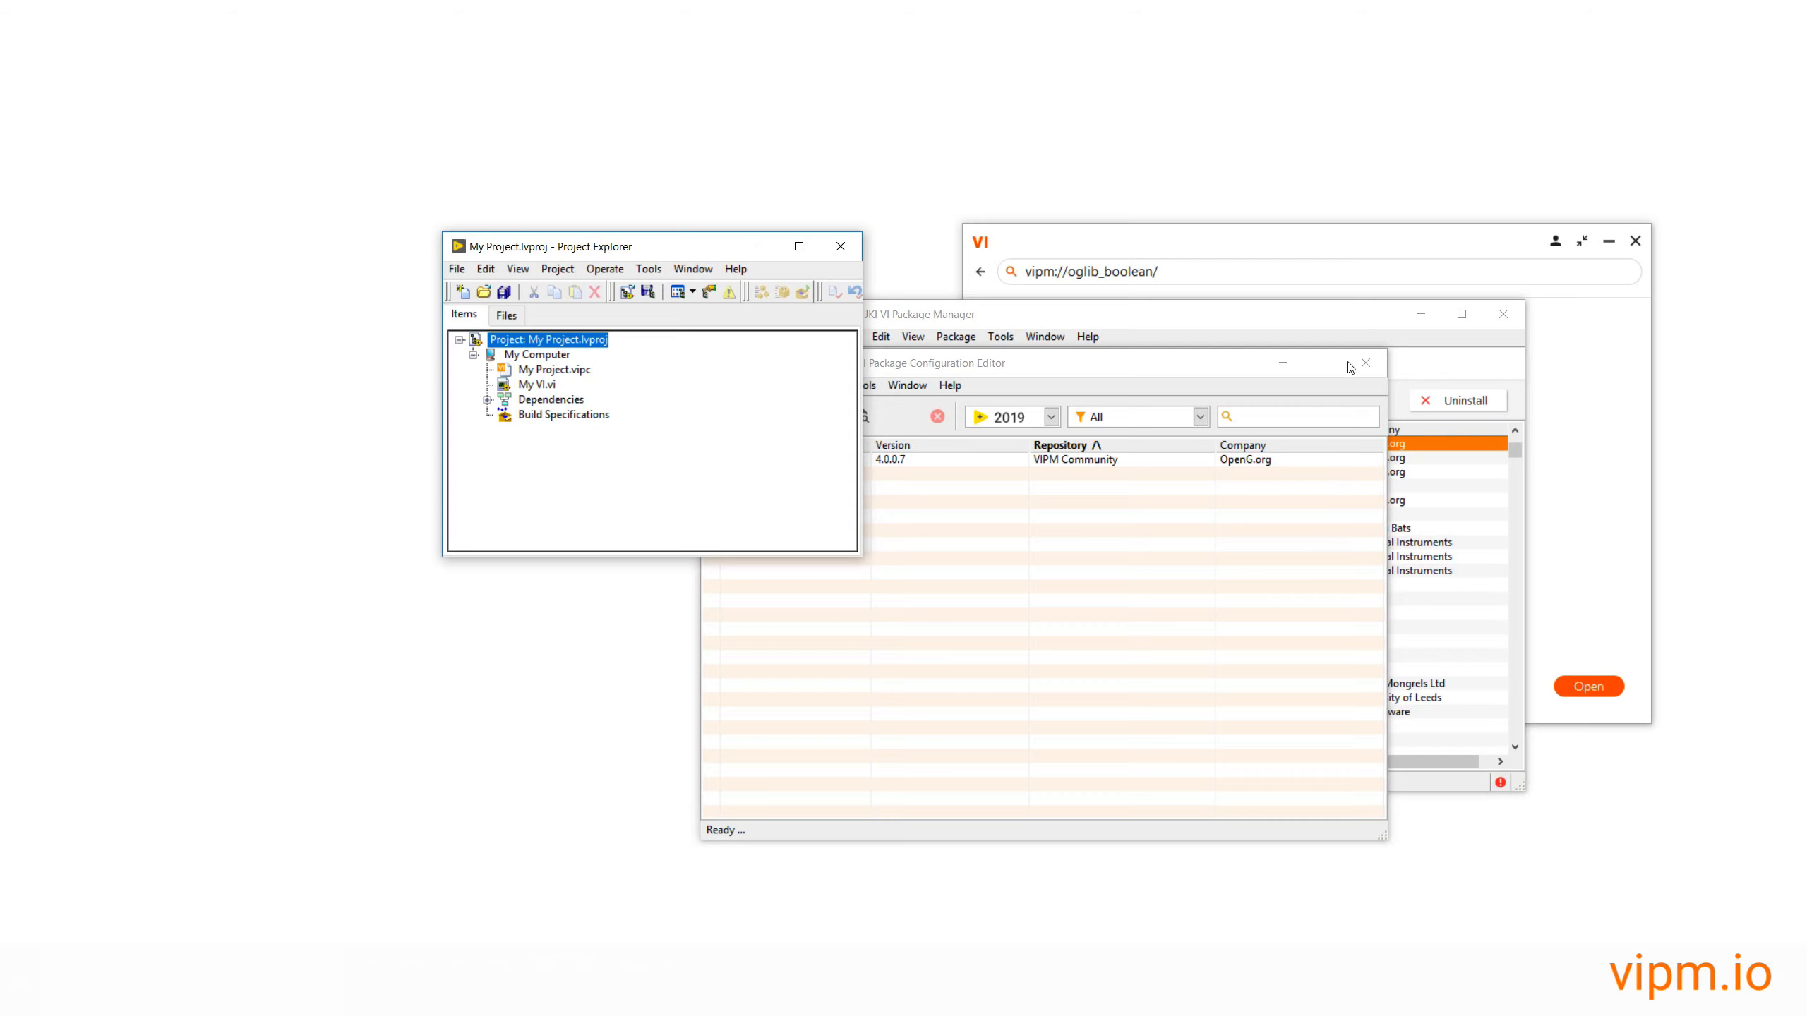
- Move the Package Configuration Editor window aside and close the My Project.lvproj project in LabVIEW
{"action": "left_click", "coordinate": [1363, 366]}
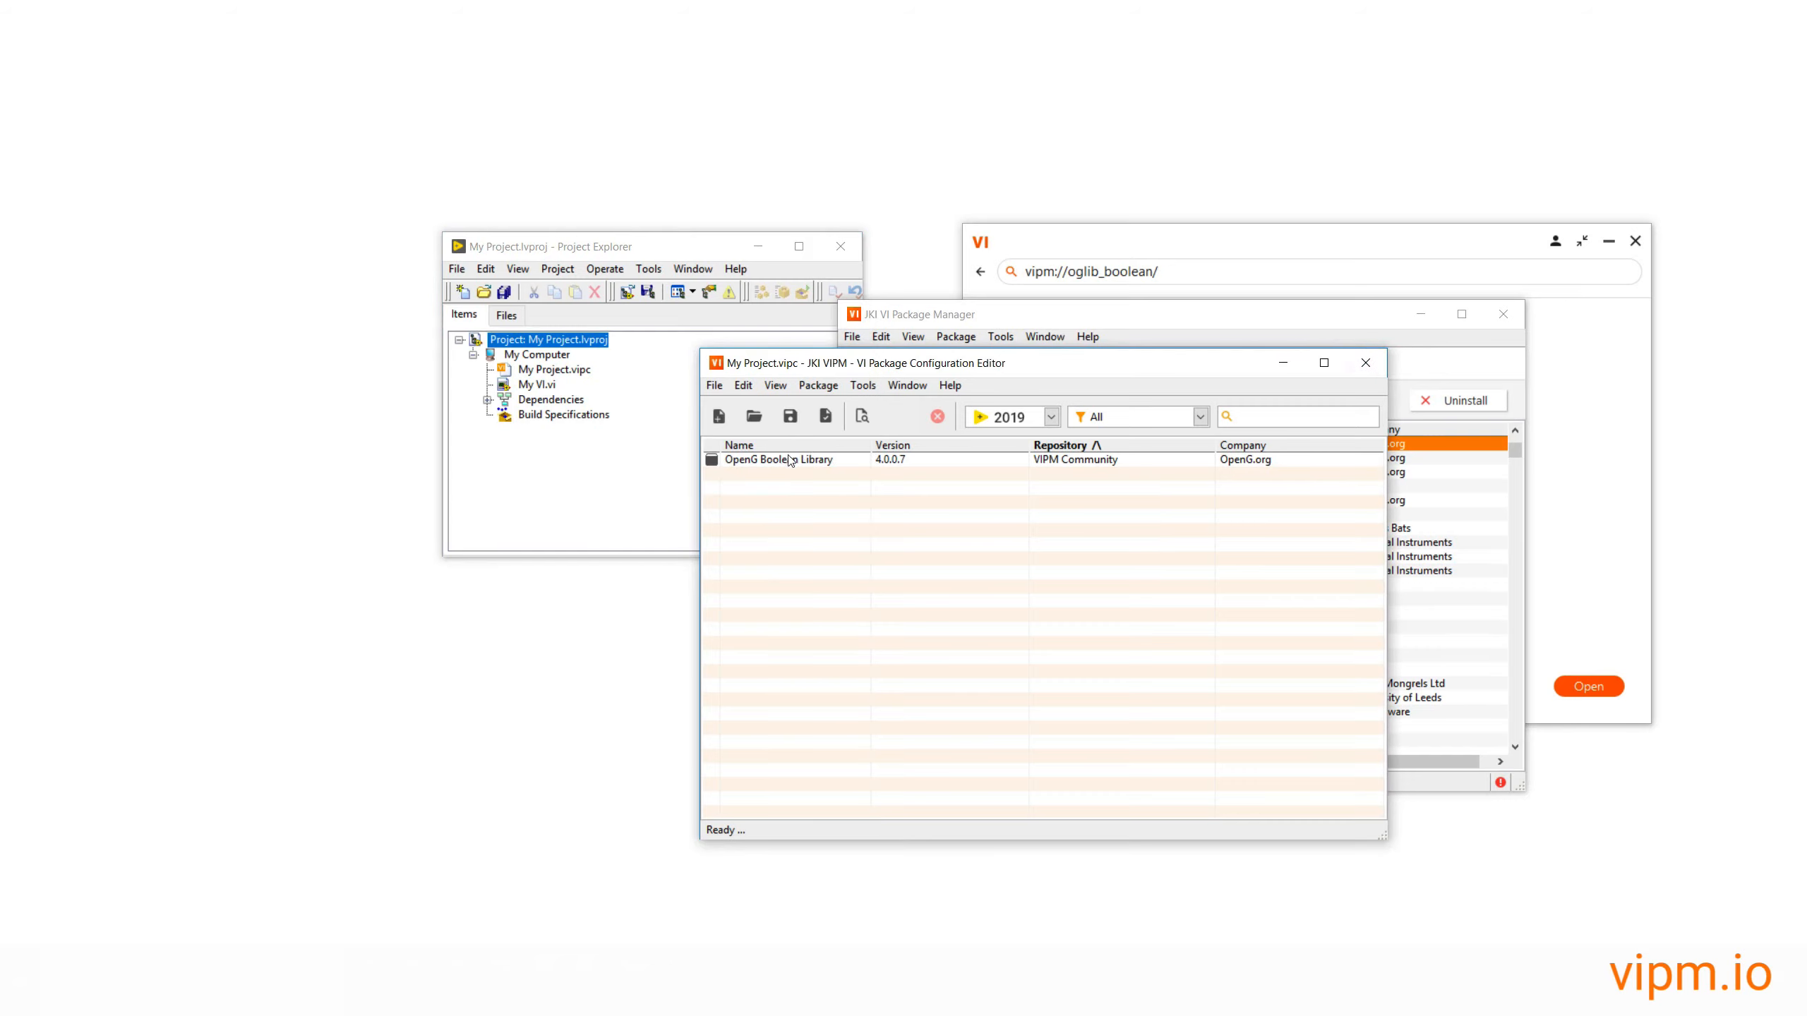
{"action": "left_click_drag", "start_coordinate": [912, 365], "coordinate": [1108, 370]}
{"action": "left_click", "coordinate": [840, 247]}
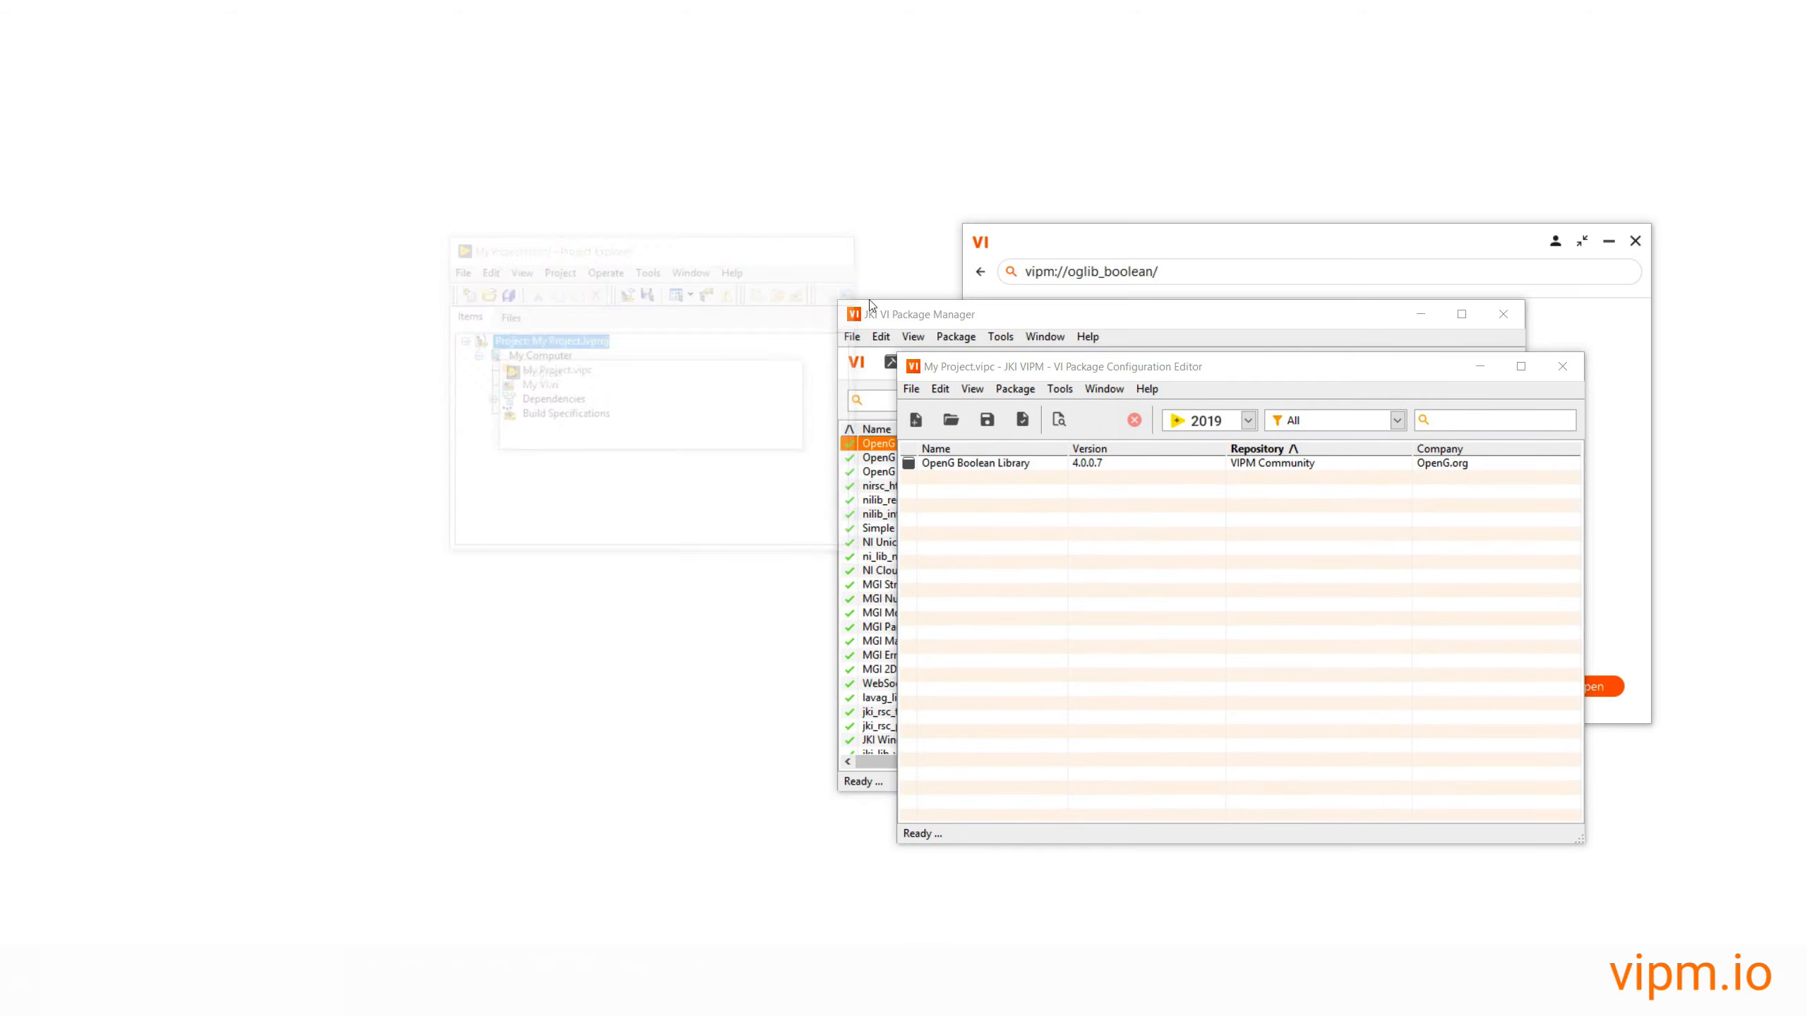
- Uninstall the OpenG Boolean Library from LabVIEW 2019 in VI Package Manager and finish the results dialog
{"action": "left_click", "coordinate": [1365, 330]}
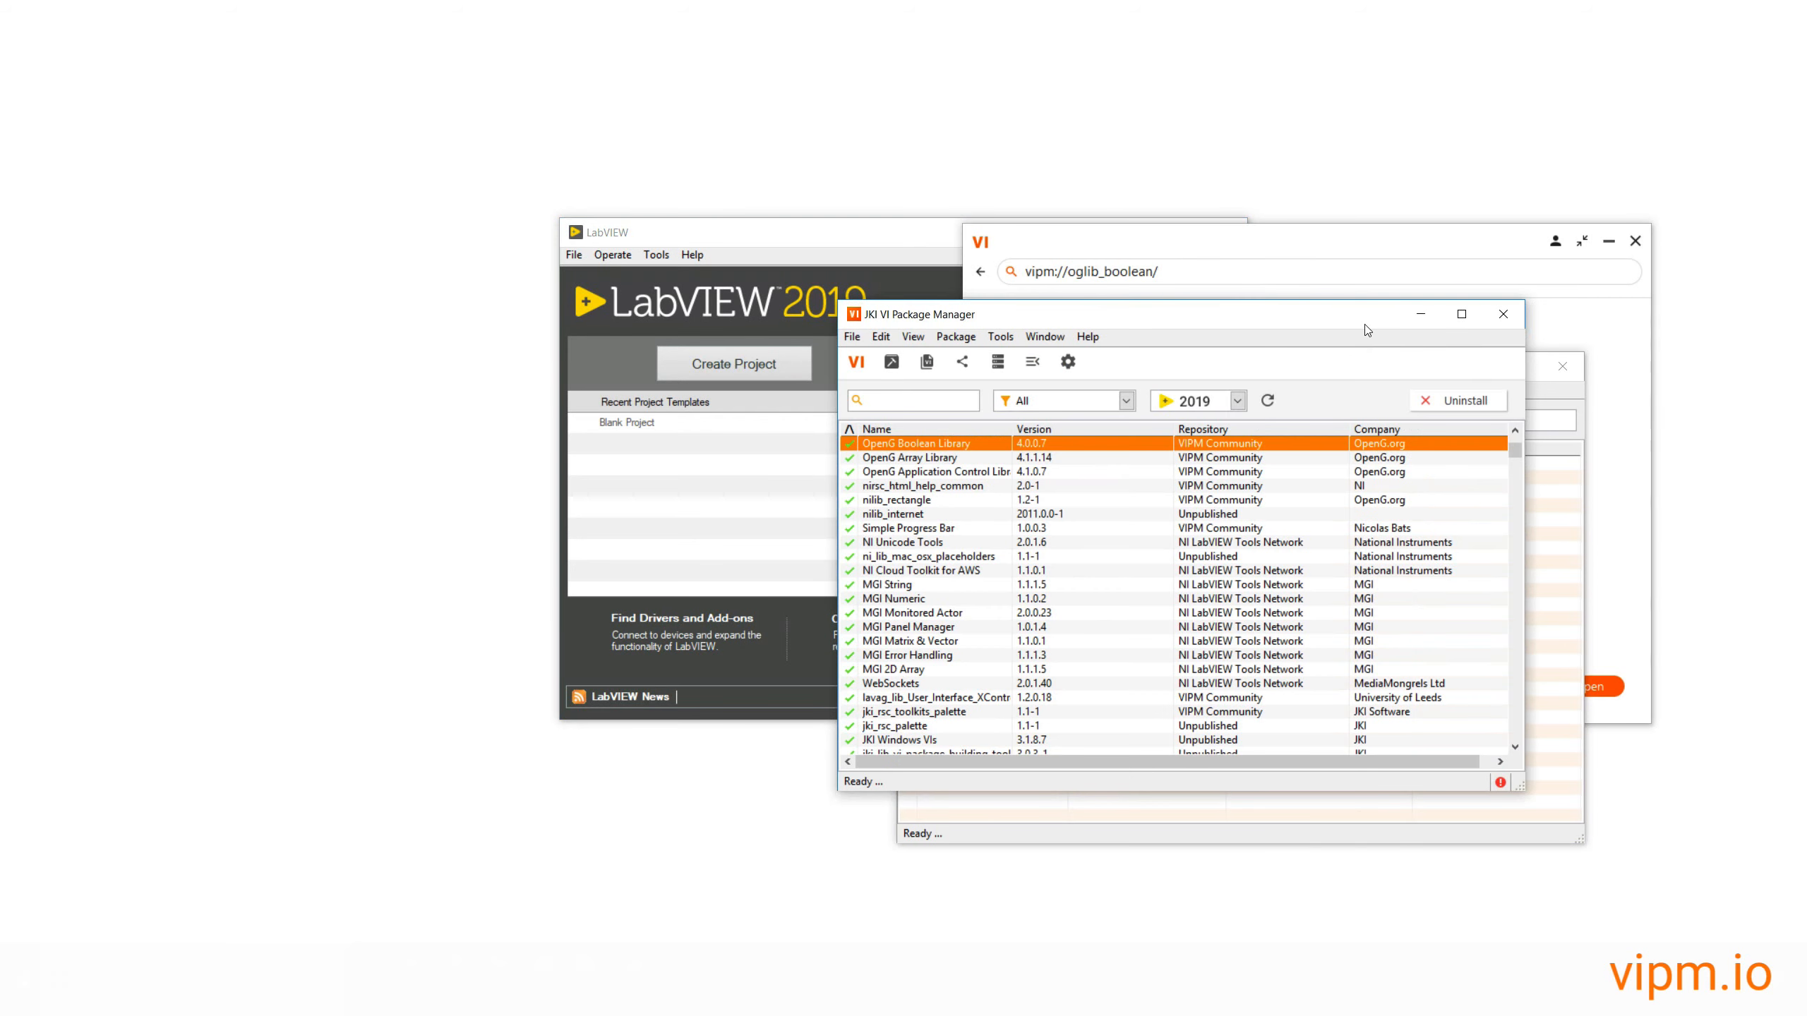
{"action": "right_click", "coordinate": [954, 445]}
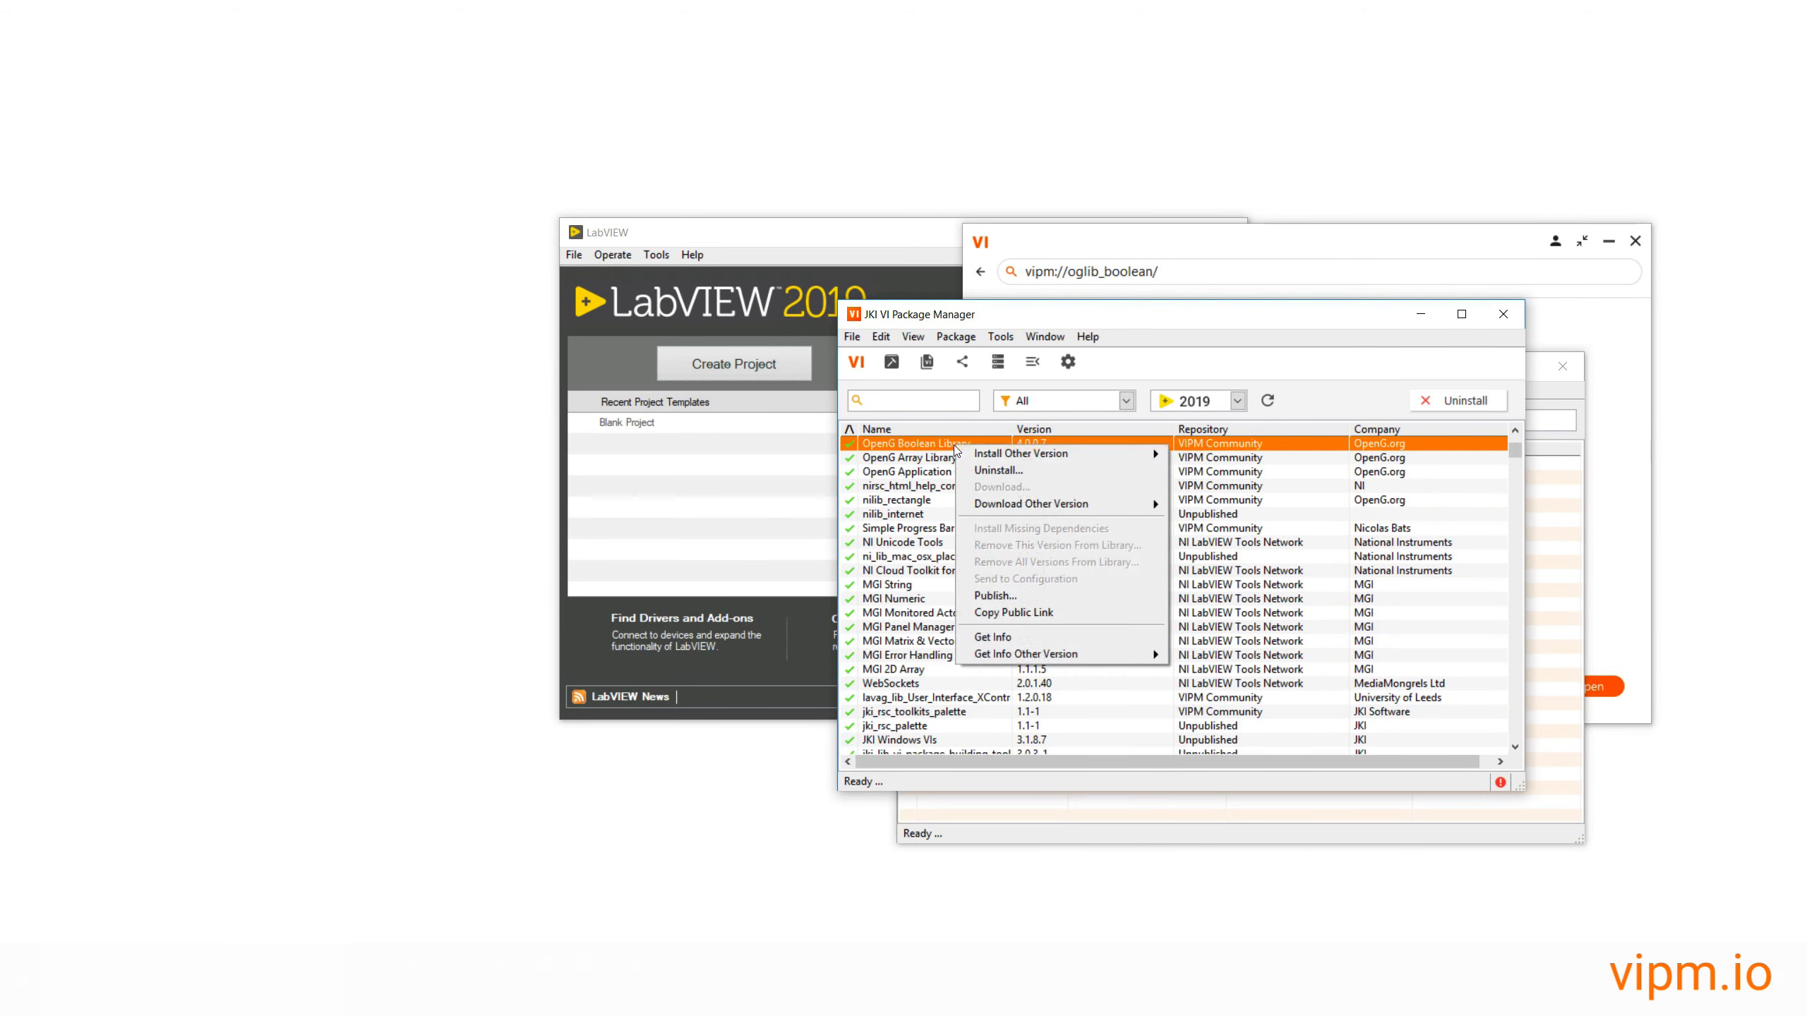
{"action": "left_click", "coordinate": [981, 471]}
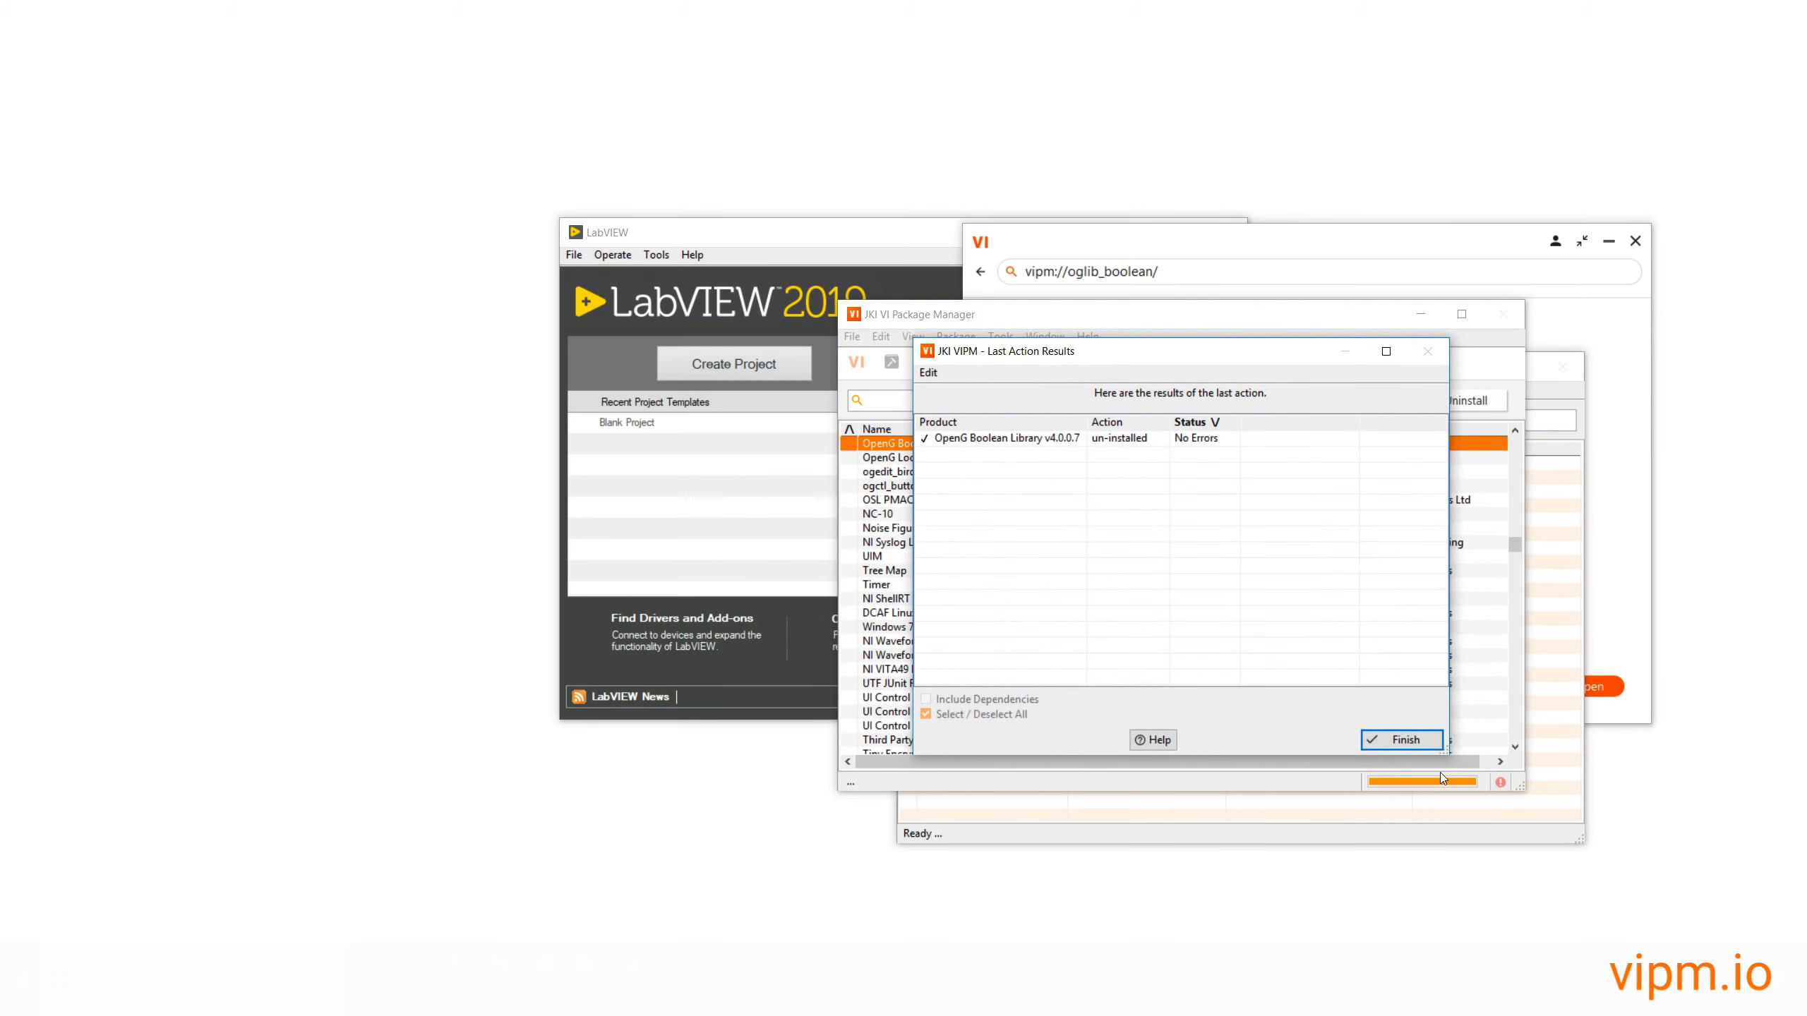
{"action": "left_click", "coordinate": [1429, 743]}
- Switch to LabVIEW and reopen My Project.lvproj from the recent files
{"action": "left_click", "coordinate": [929, 228]}
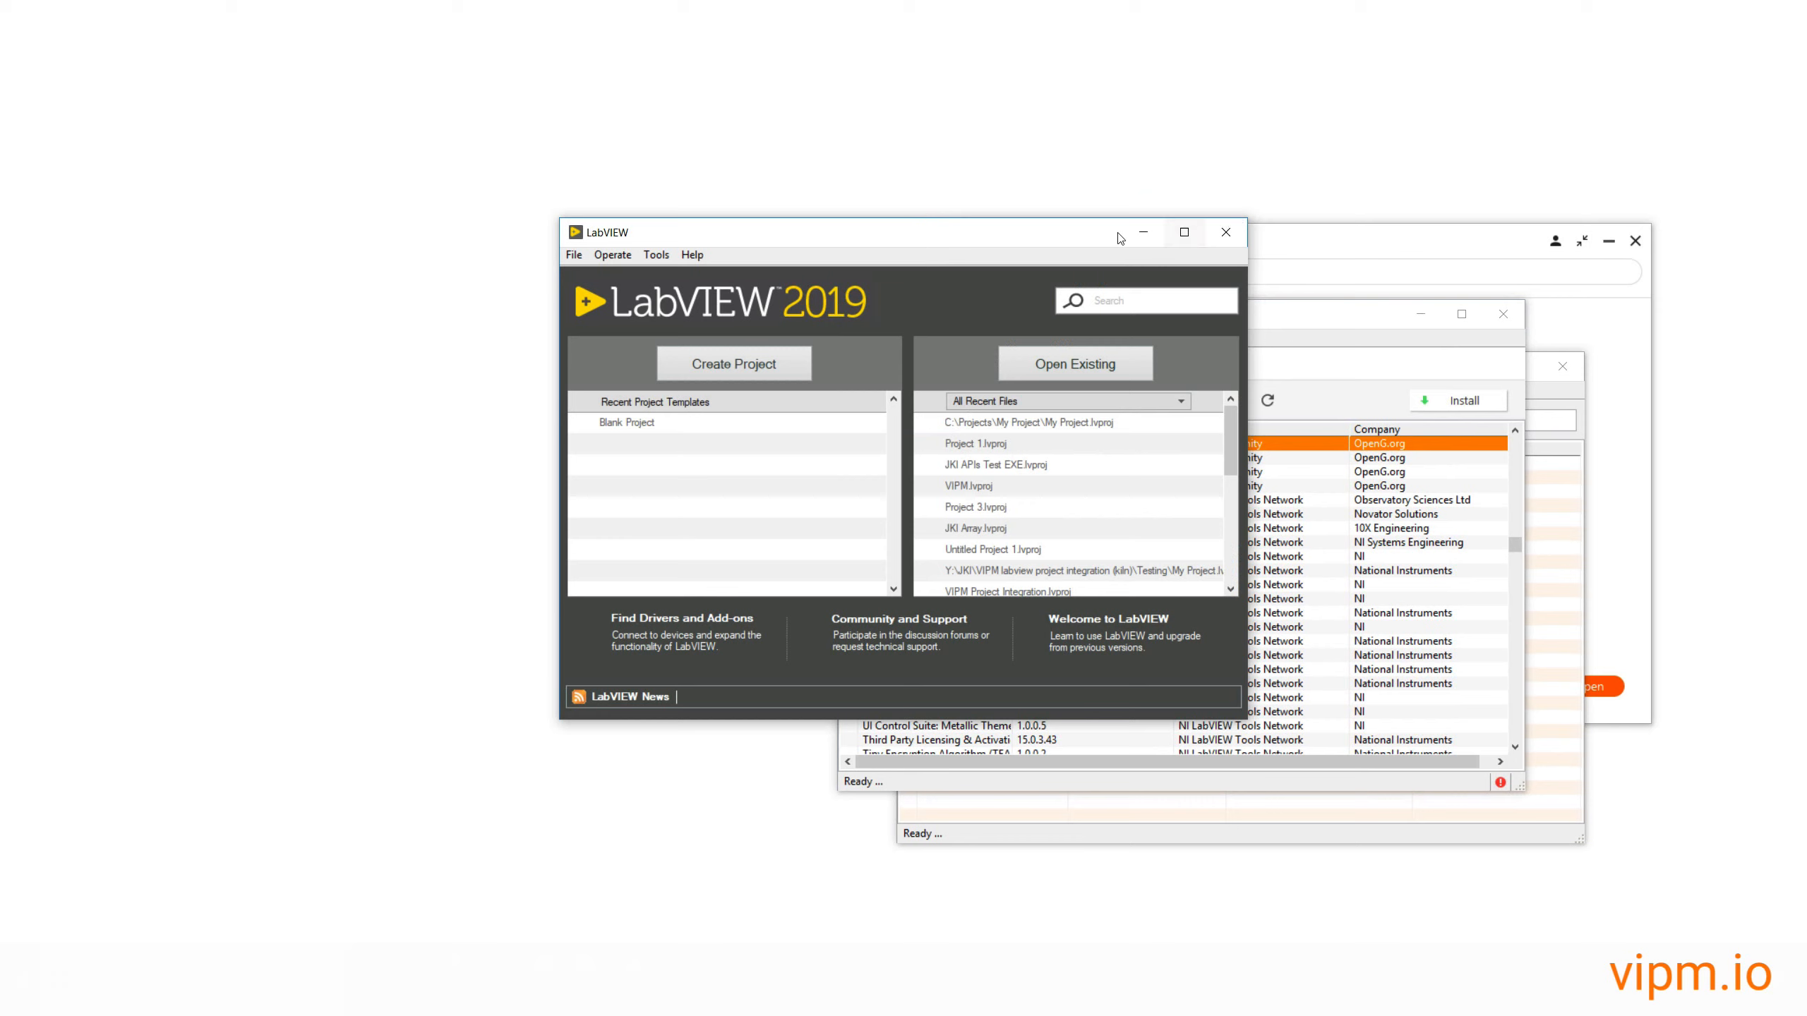
{"action": "left_click", "coordinate": [1142, 234]}
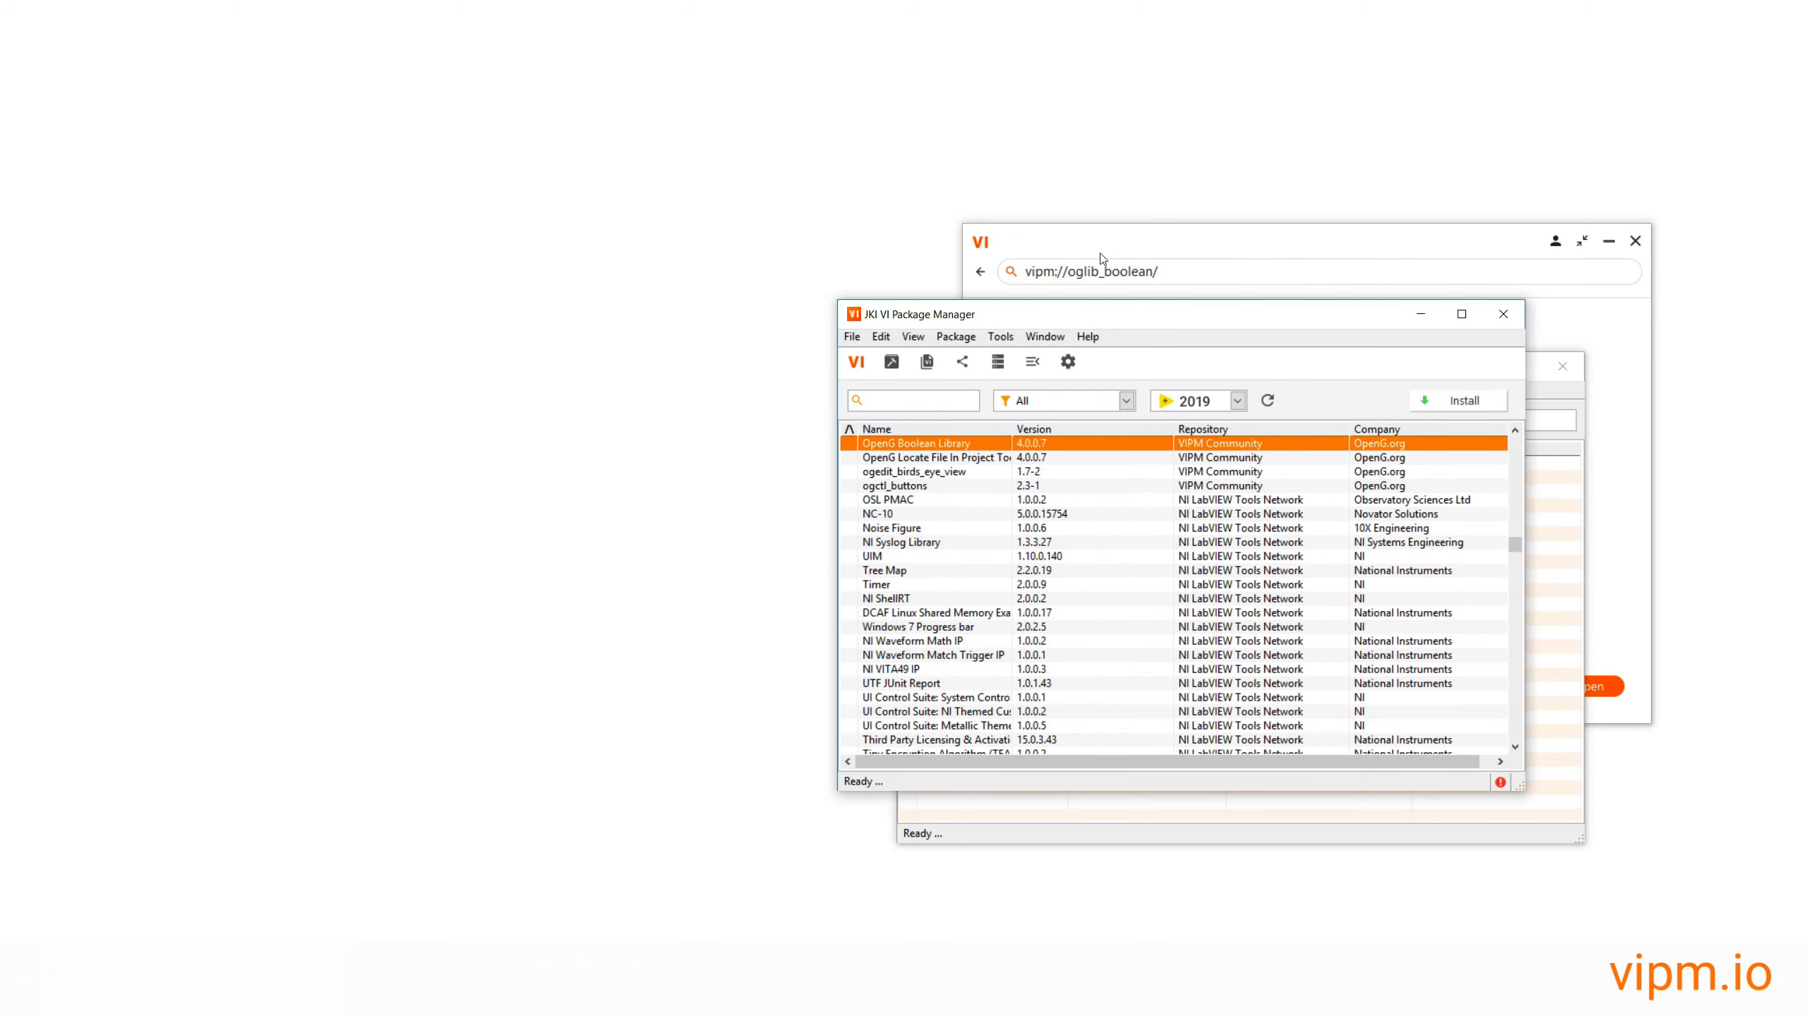
{"action": "left_click", "coordinate": [585, 962]}
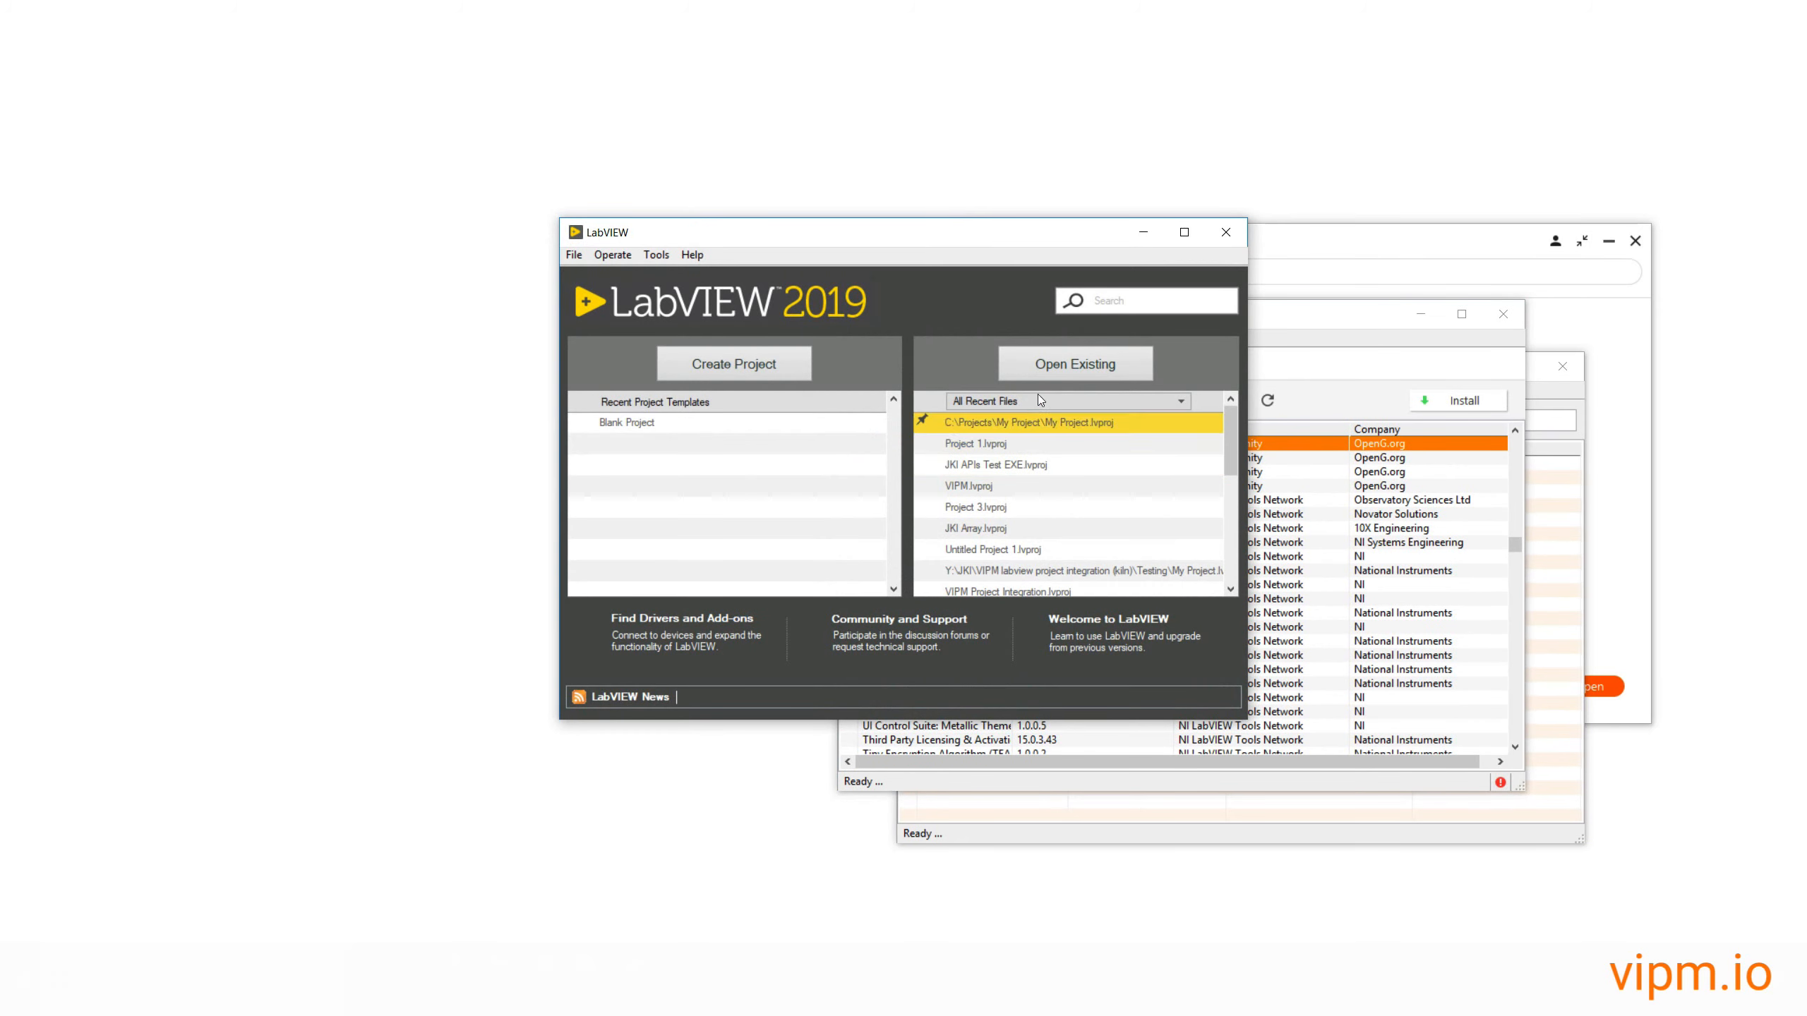
{"action": "left_click", "coordinate": [1028, 422]}
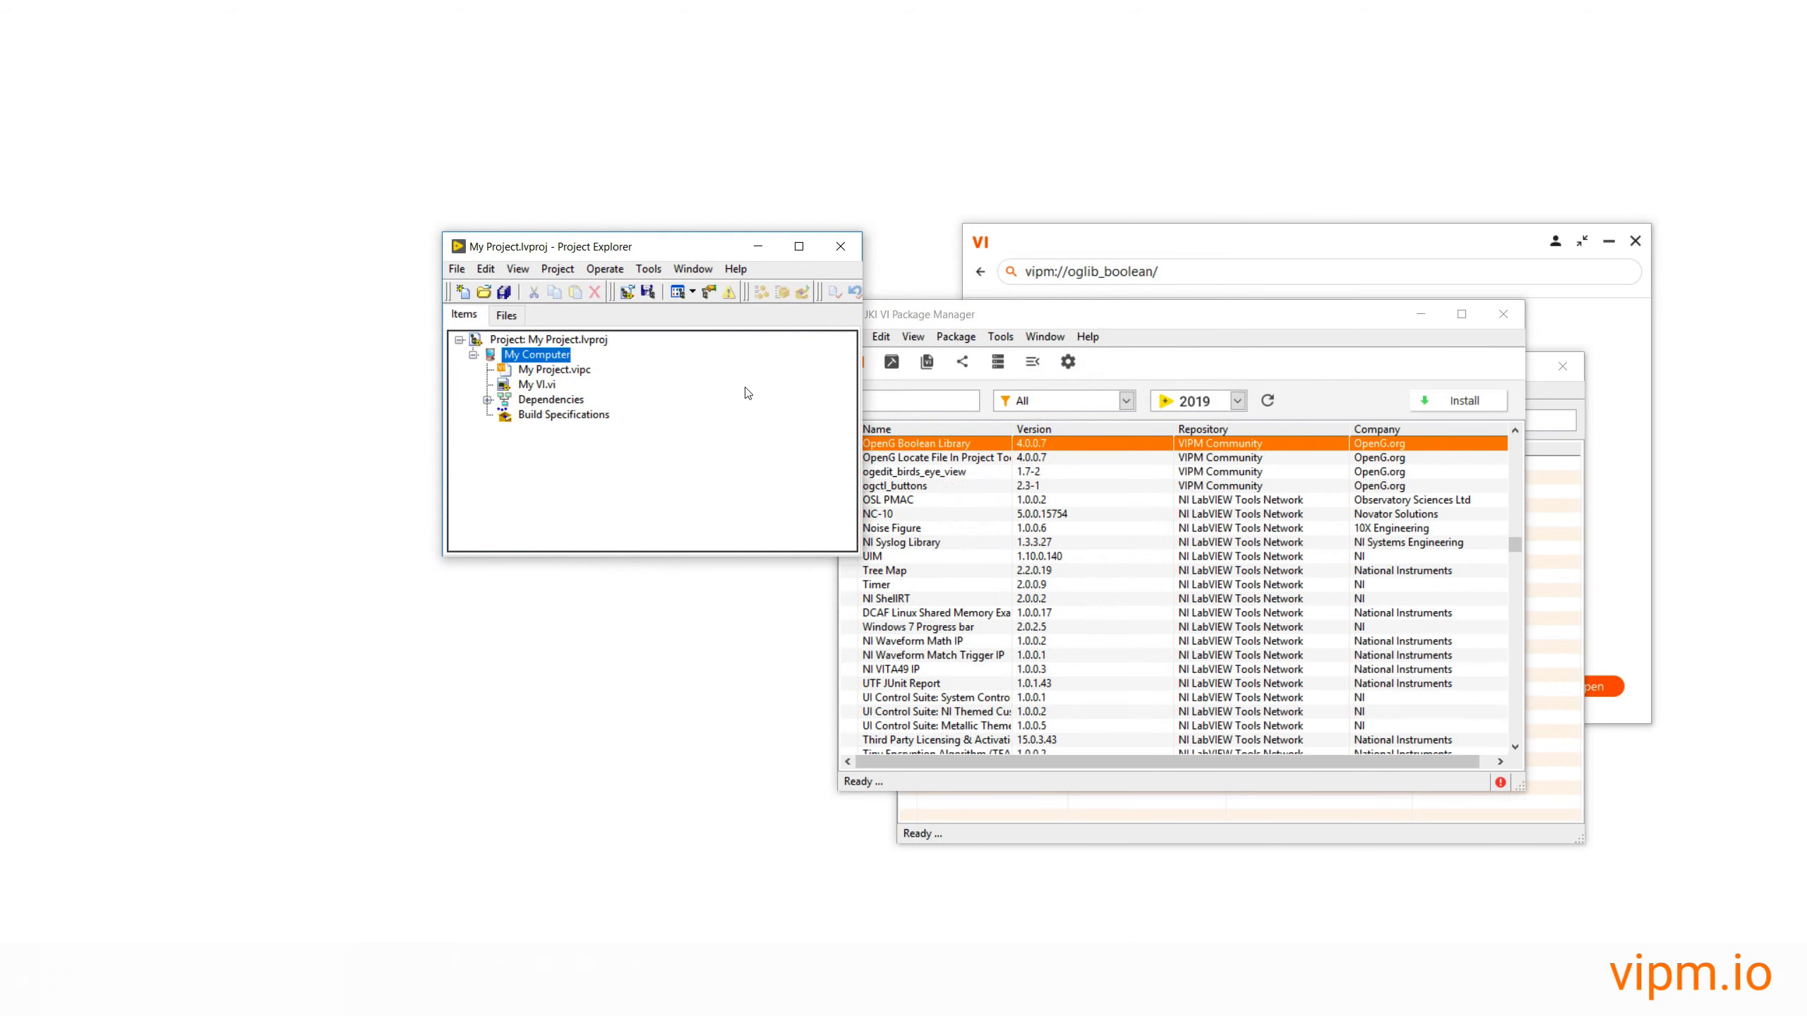
- Open My VI.vi, ignore the load warnings, inspect its block diagram for the missing subVI, and close the VI
{"action": "left_click", "coordinate": [552, 388]}
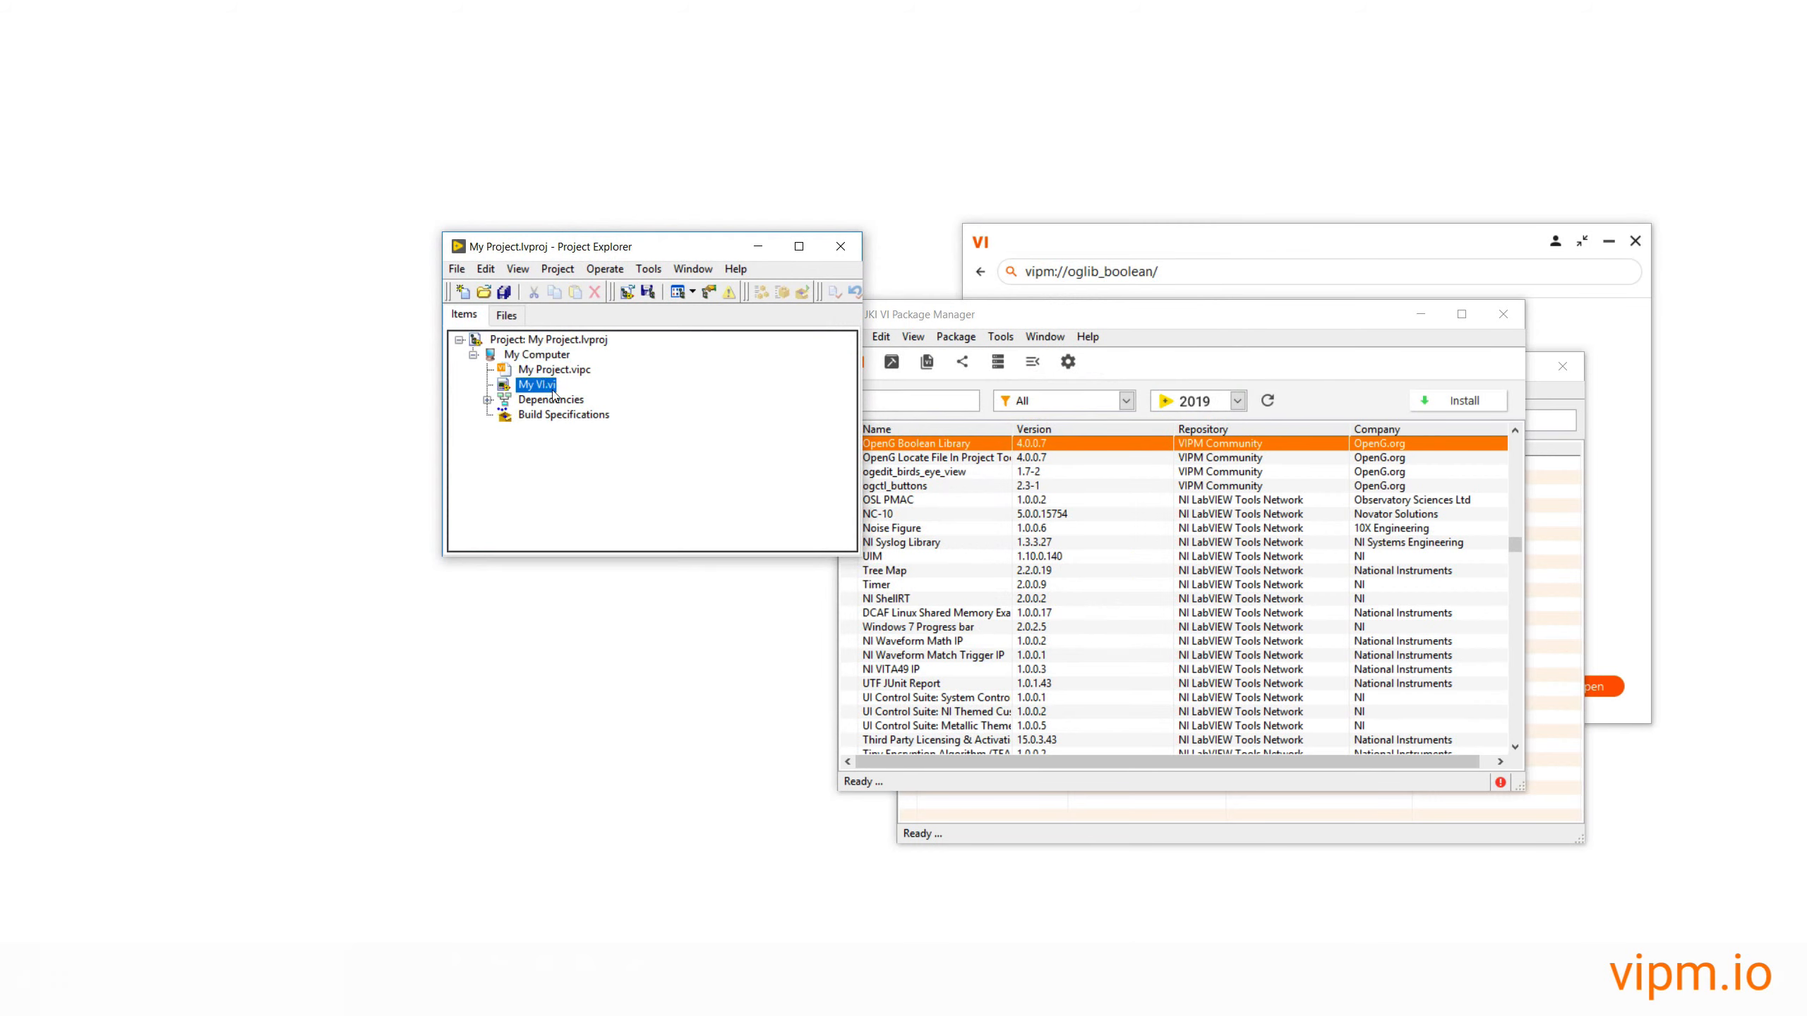
{"action": "double_click", "coordinate": [552, 390]}
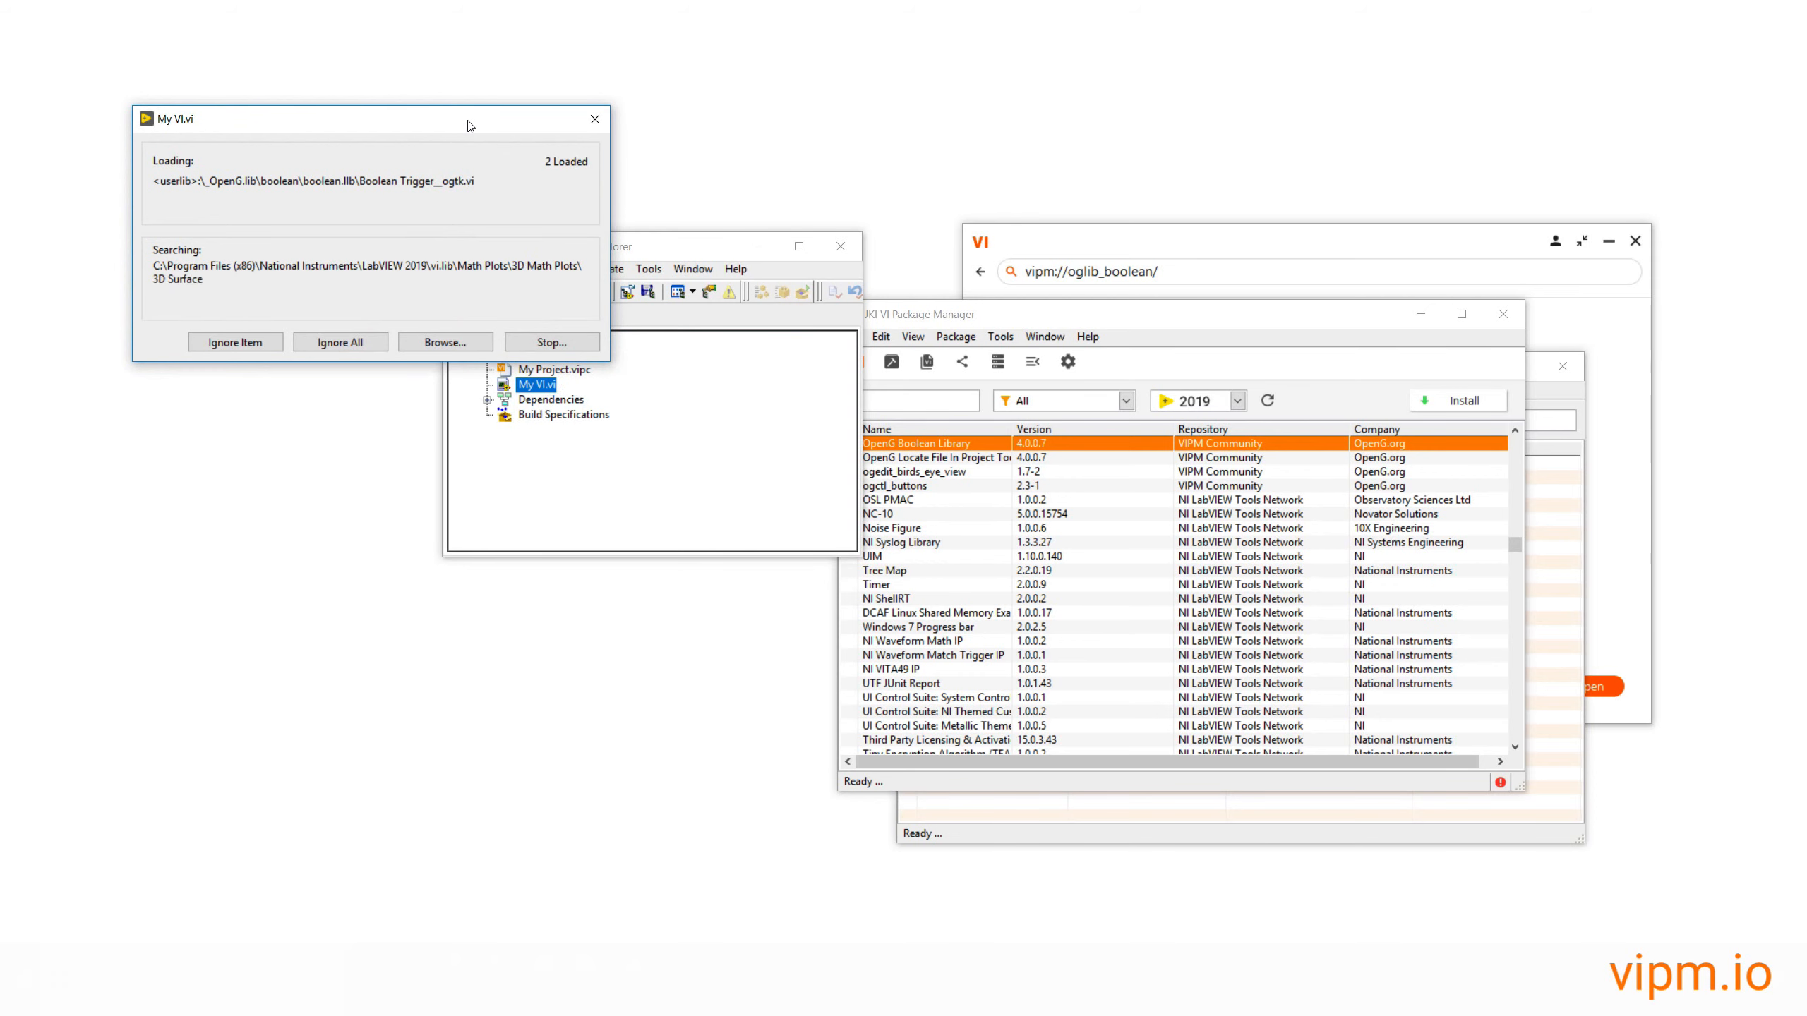
{"action": "left_click_drag", "start_coordinate": [471, 125], "coordinate": [561, 176]}
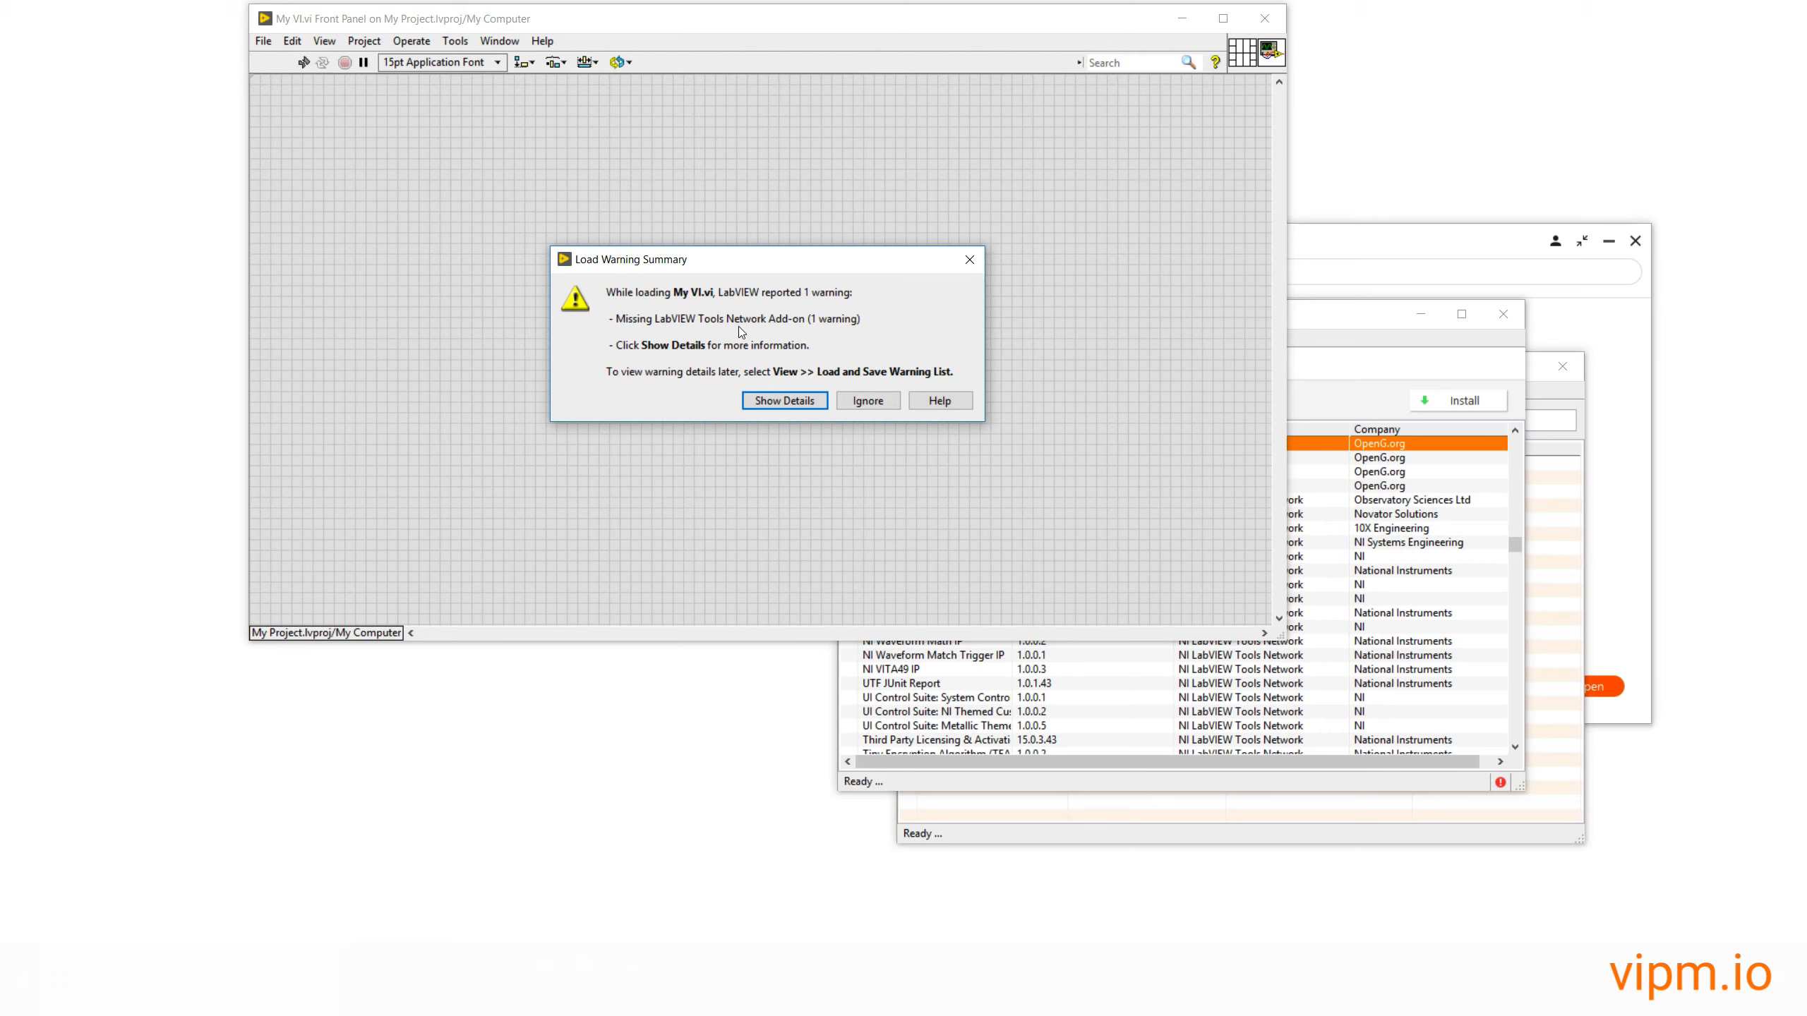
{"action": "left_click", "coordinate": [866, 404]}
{"action": "key", "text": "ctrl+e"}
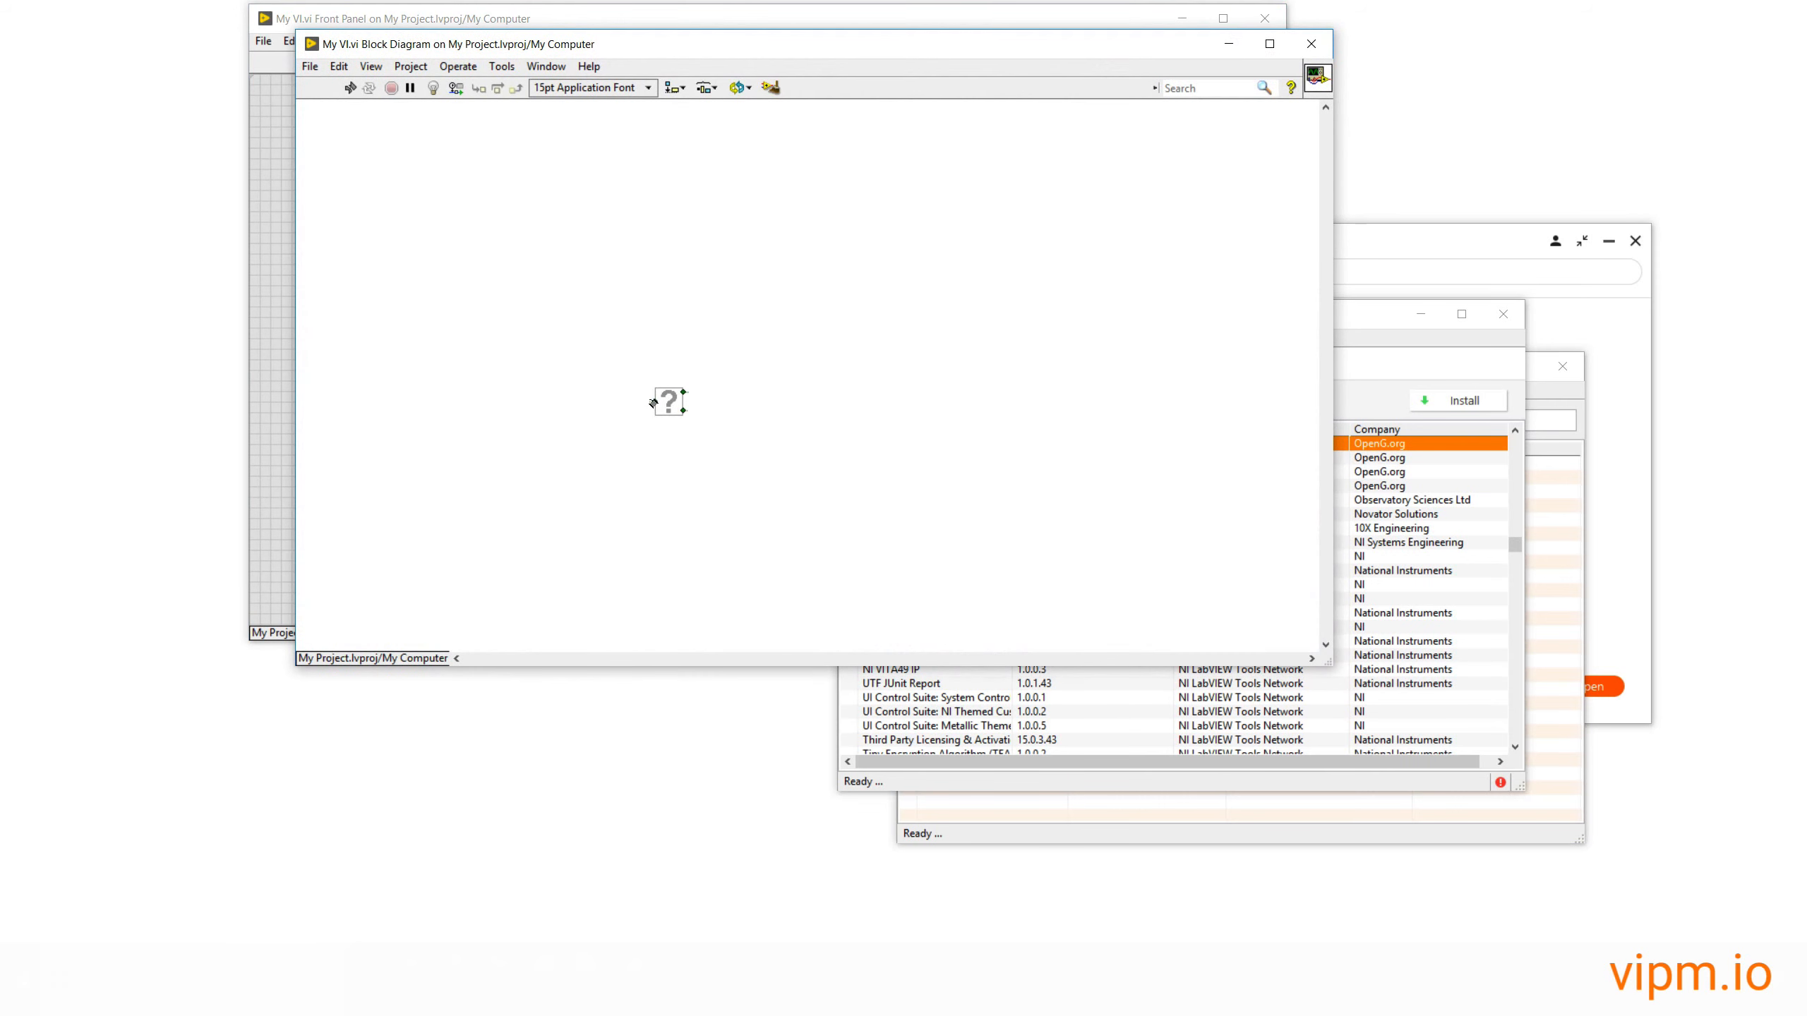
{"action": "key", "text": "ctrl+w"}
{"action": "key", "text": "ctrl+w"}
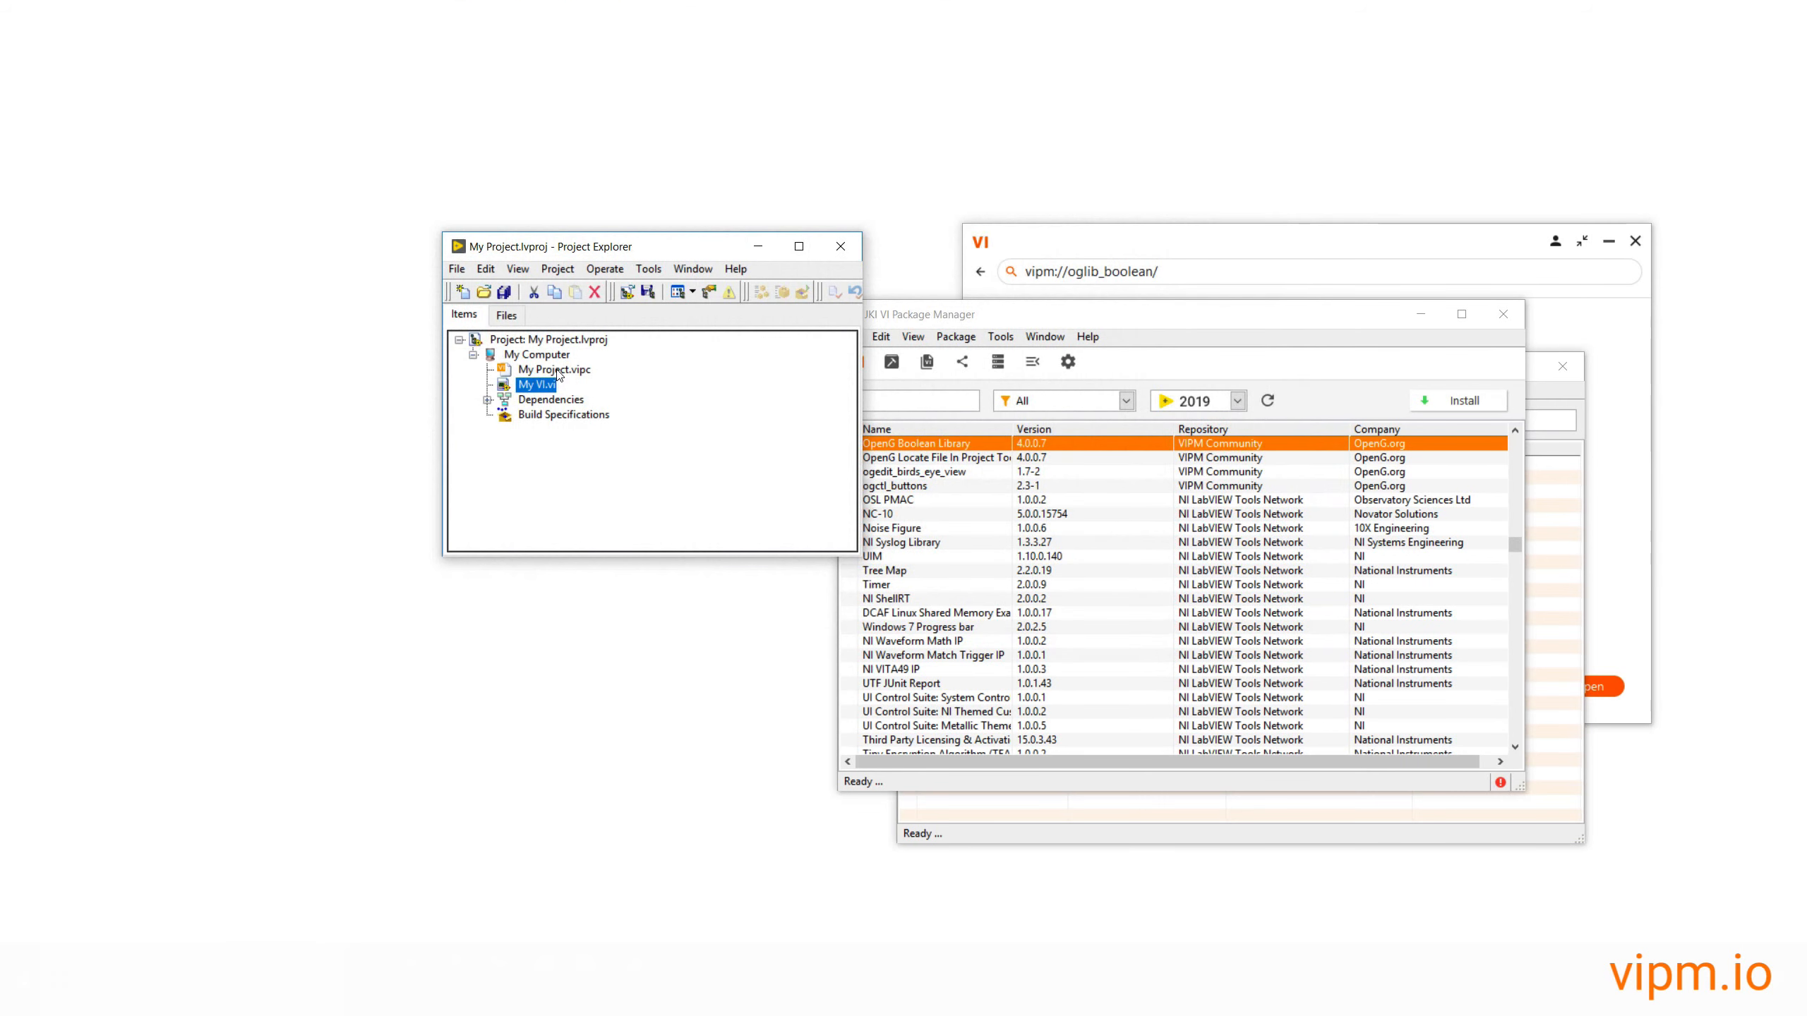
- Open My Project.vipc from the LabVIEW project in the VI Package Configuration Editor
{"action": "left_click", "coordinate": [557, 371]}
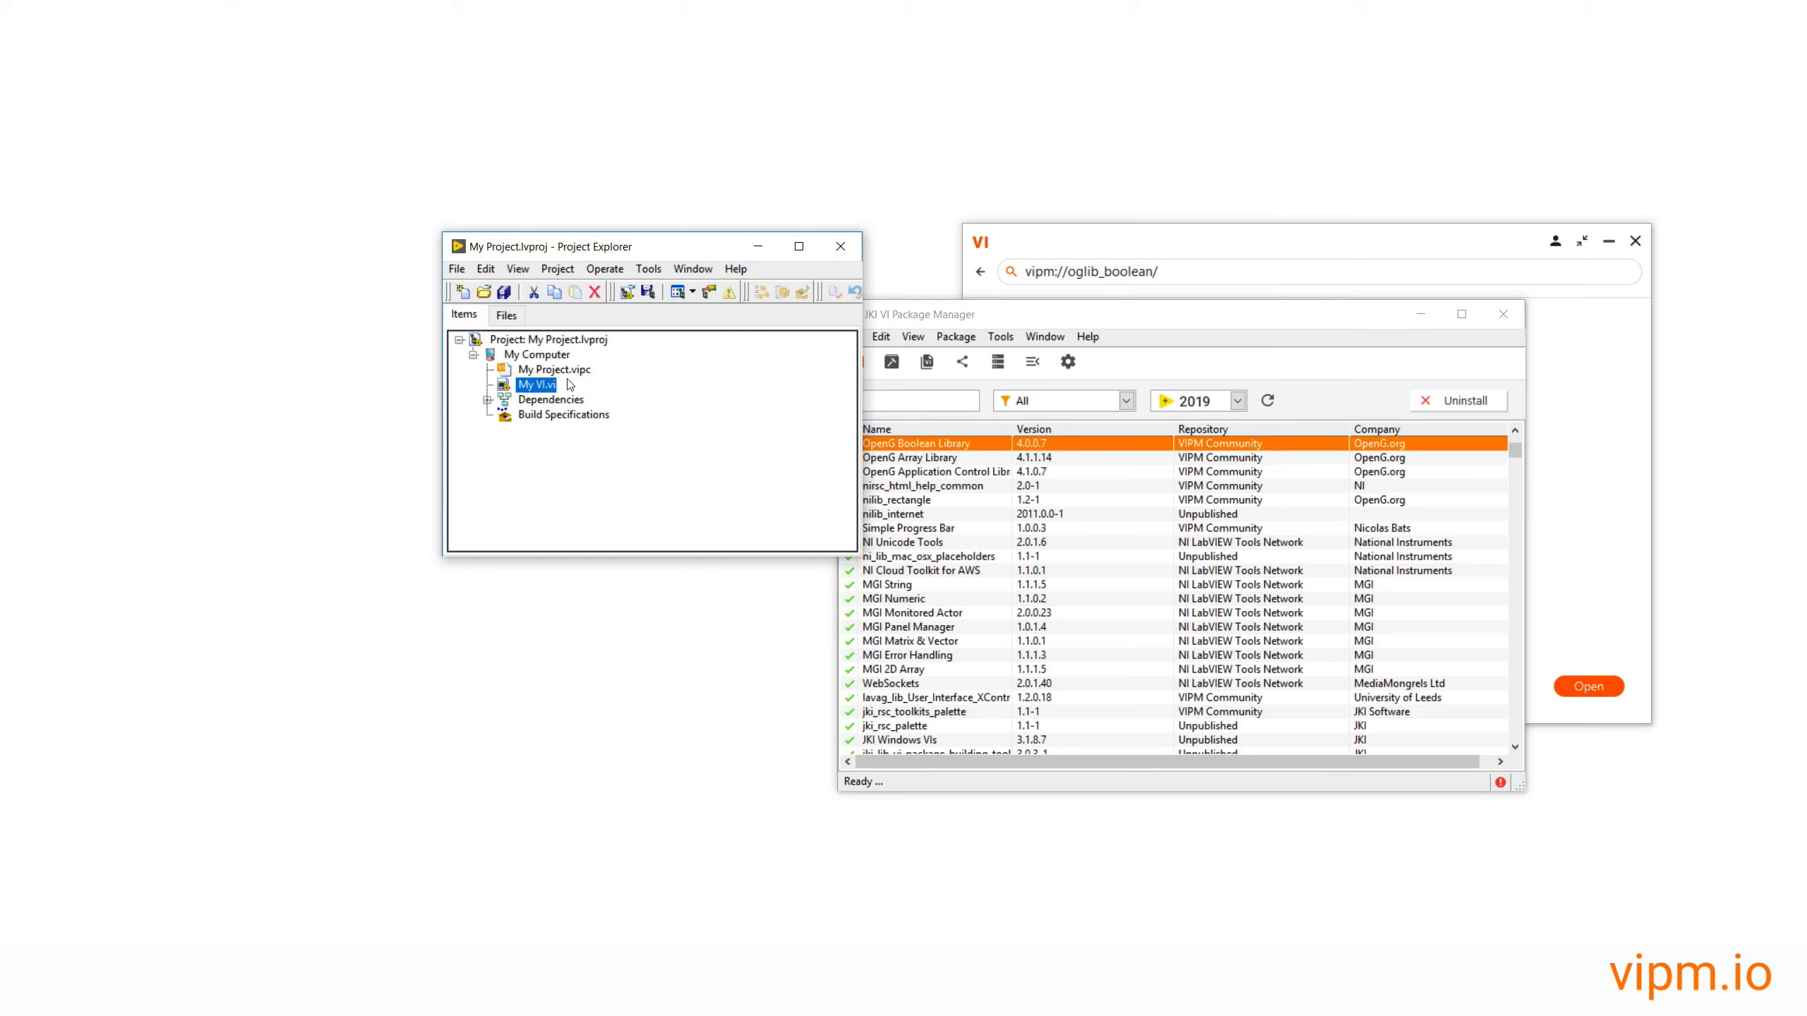
{"action": "left_click", "coordinate": [567, 373]}
{"action": "double_click", "coordinate": [569, 373]}
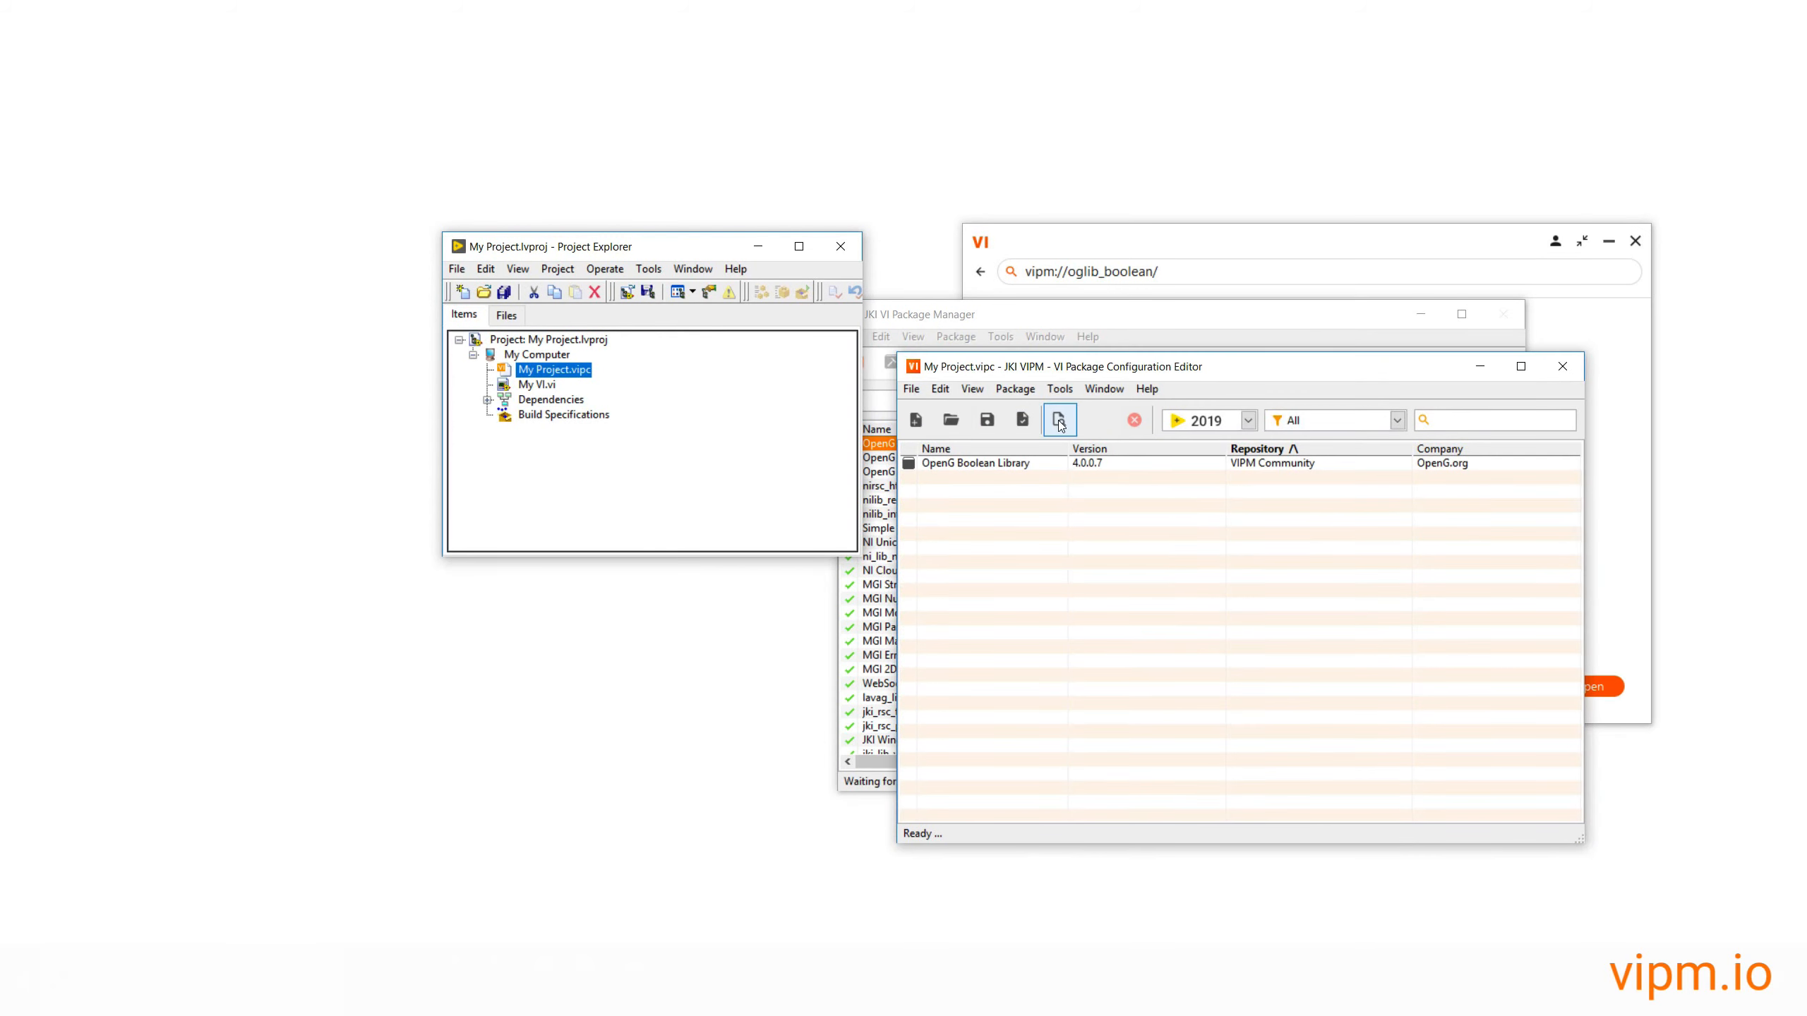
- Scan My Project.lvproj for package dependencies and add OpenG Error Library v4.2.0.23 to the package configuration
{"action": "left_click", "coordinate": [1059, 420]}
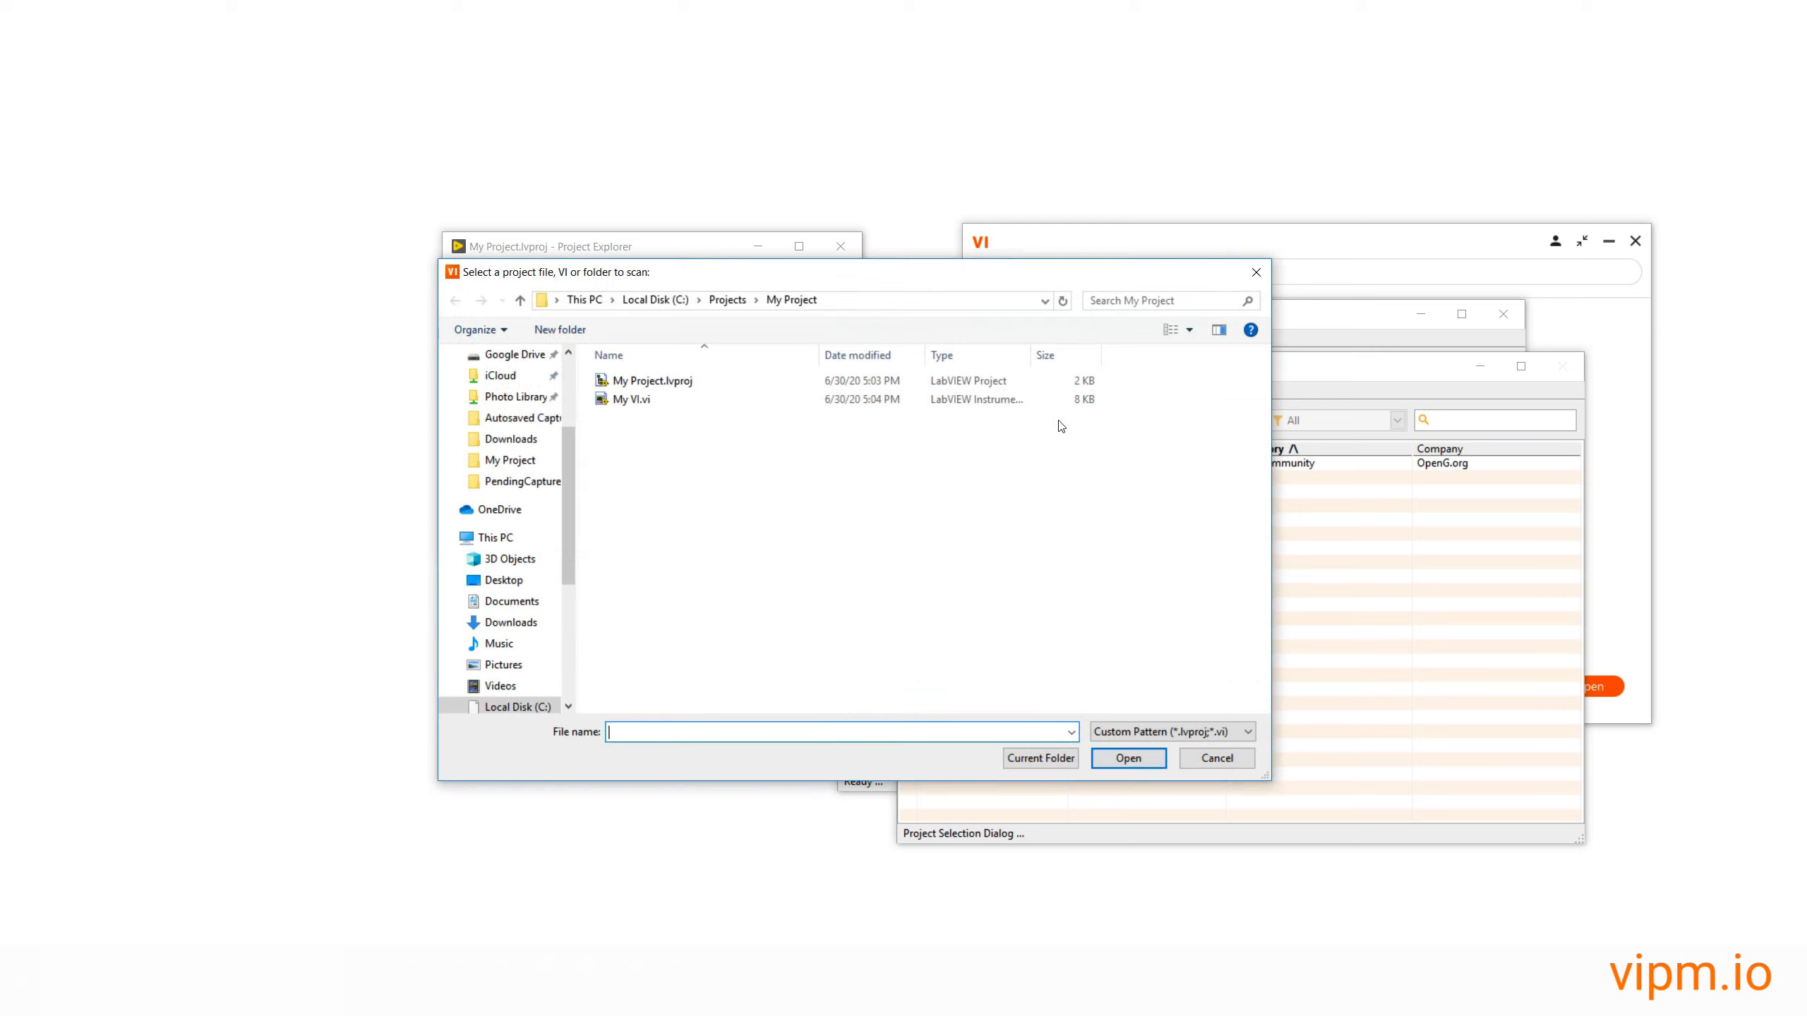
{"action": "double_click", "coordinate": [630, 383]}
{"action": "left_click", "coordinate": [1206, 633]}
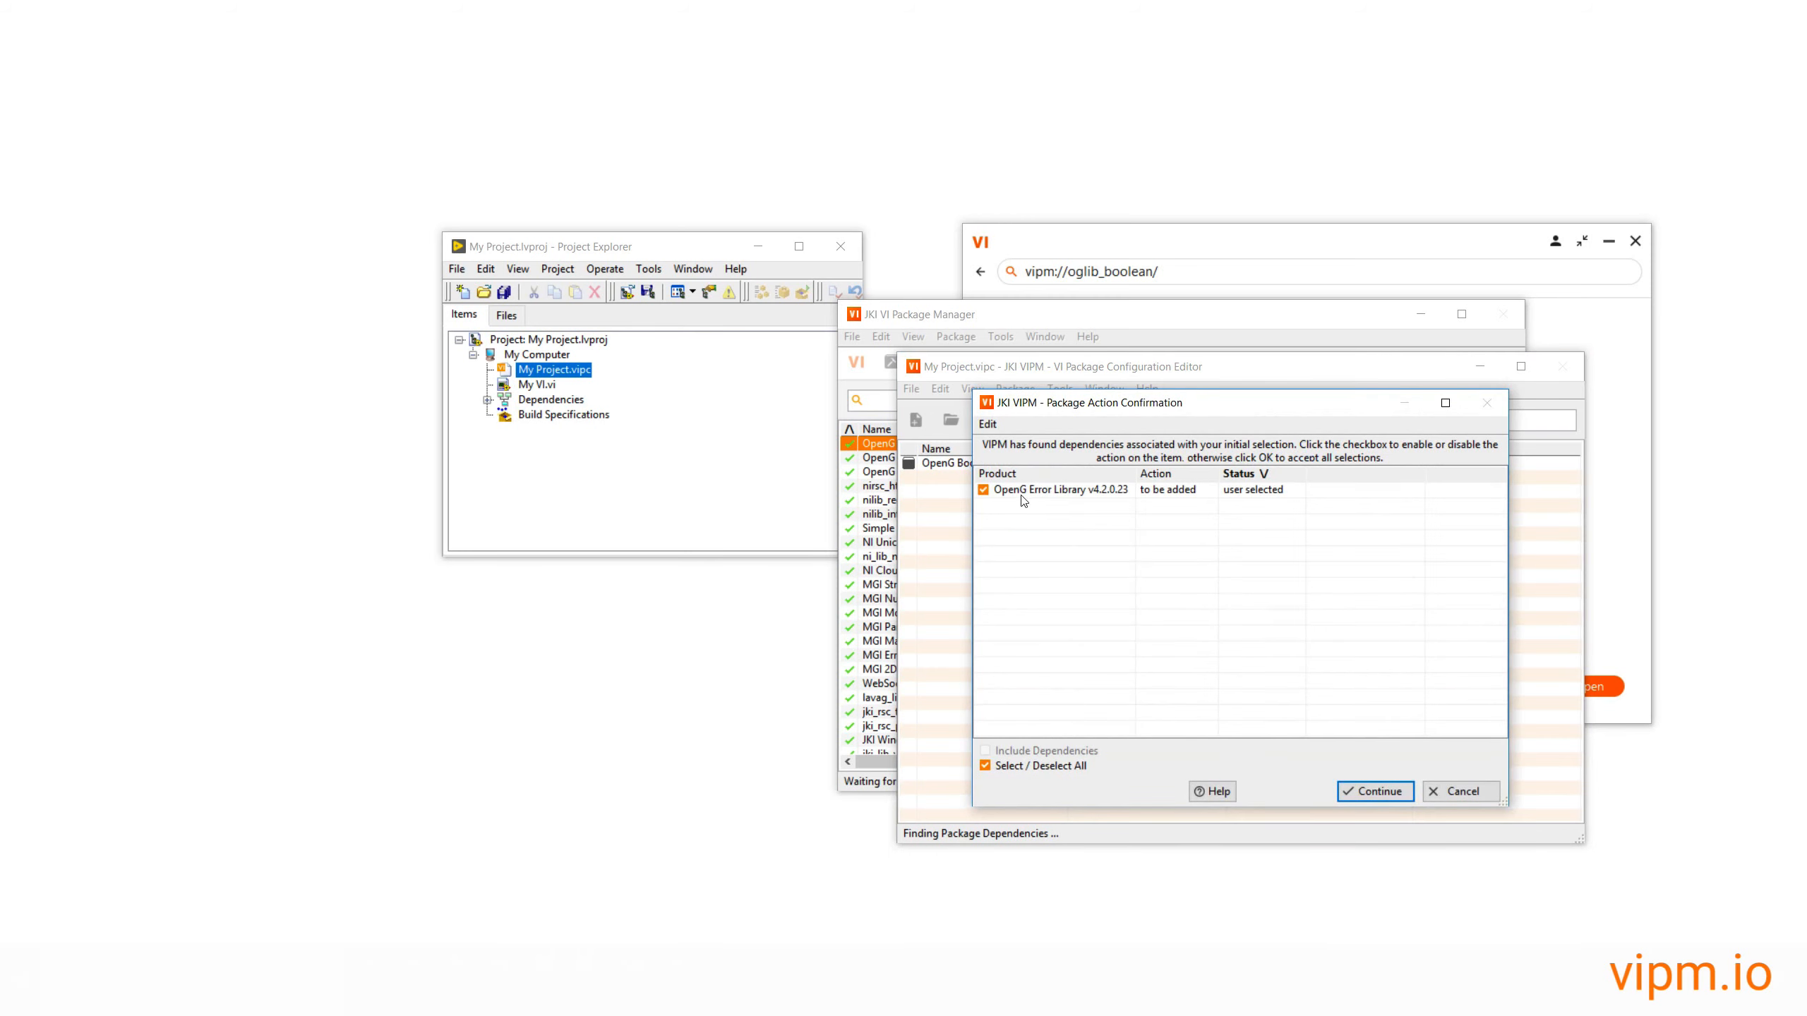
{"action": "left_click", "coordinate": [1376, 792]}
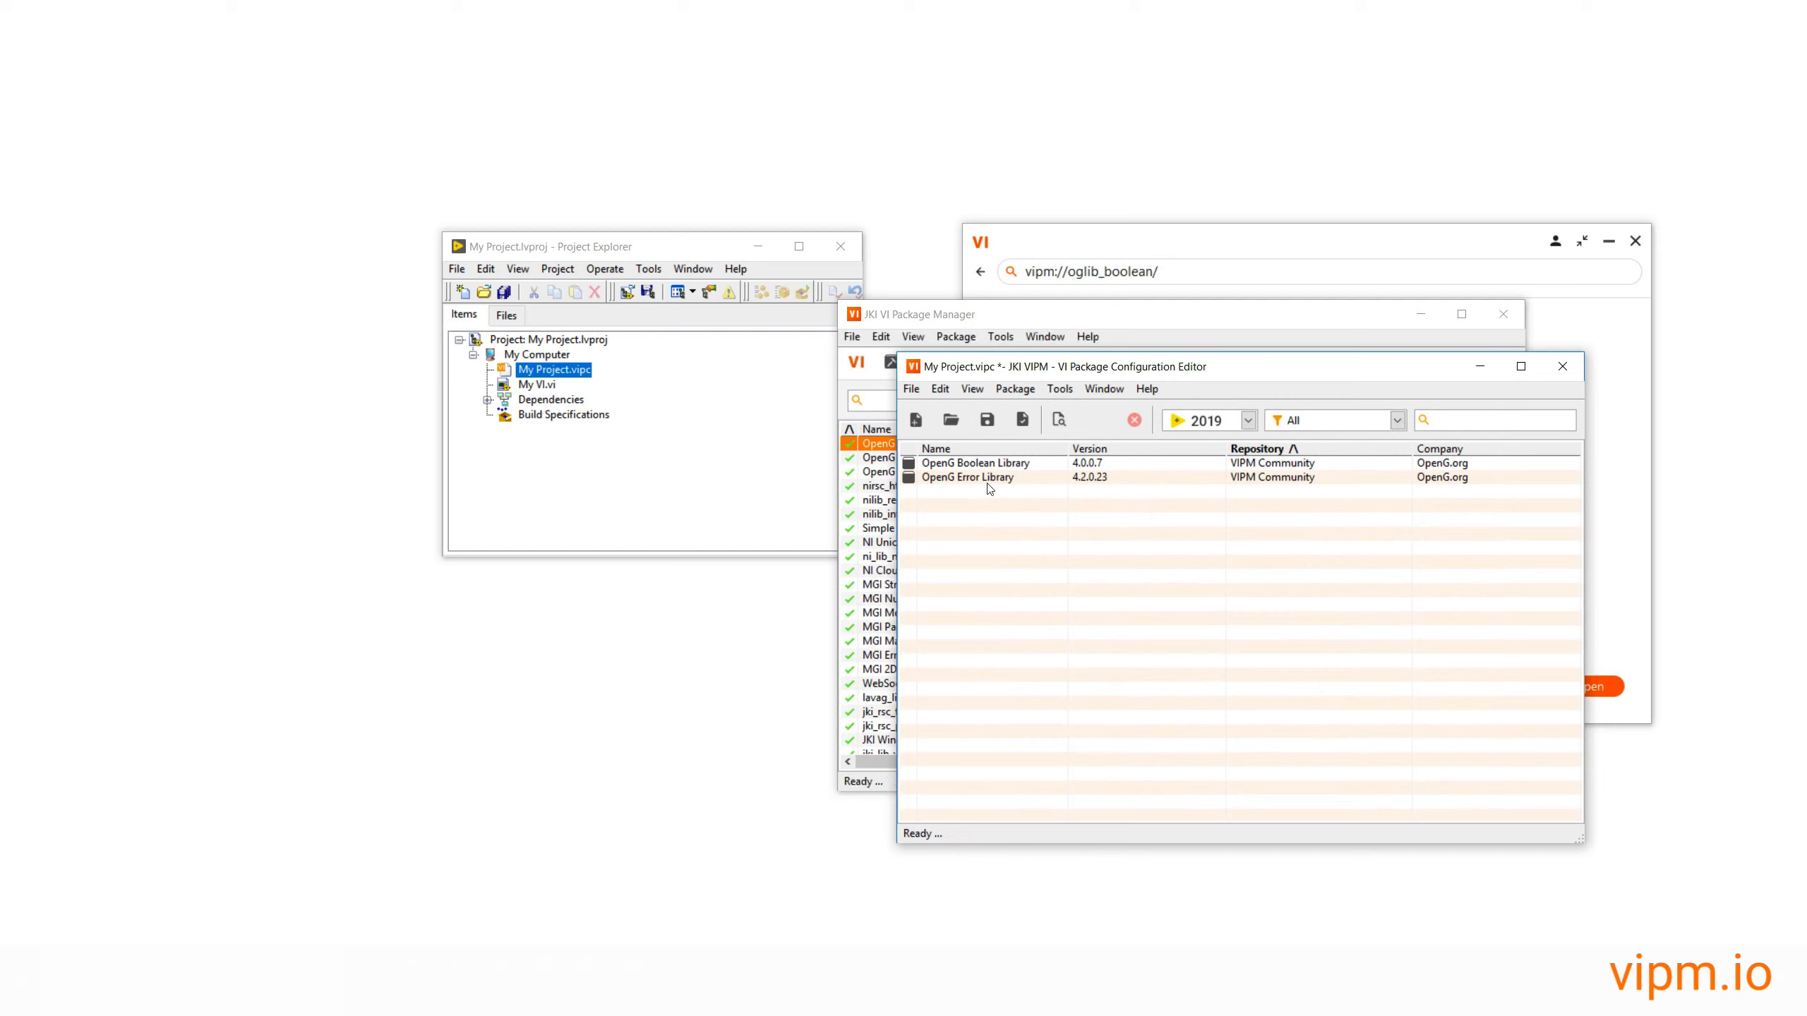
- Save the updated My Project.vipc and close the Package Configuration Editor and VI Package Manager windows
{"action": "key", "text": "ctrl+s"}
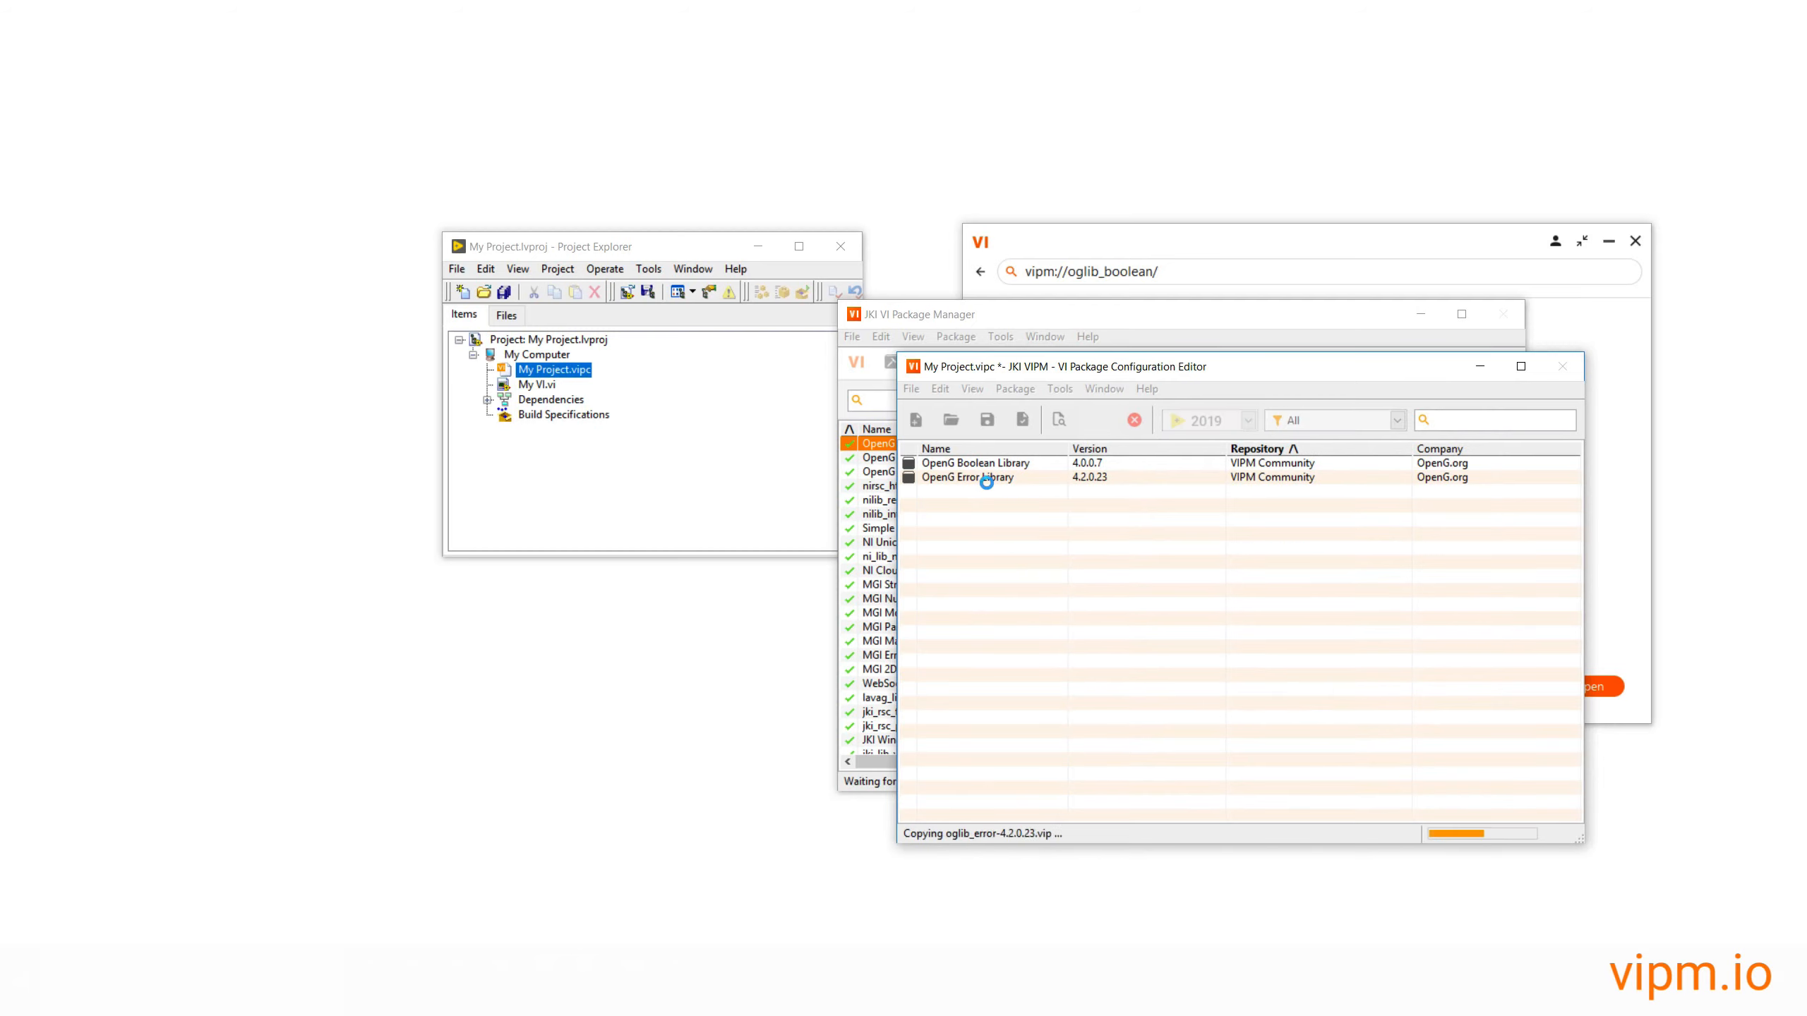
{"action": "left_click", "coordinate": [1569, 365]}
{"action": "left_click", "coordinate": [1503, 315]}
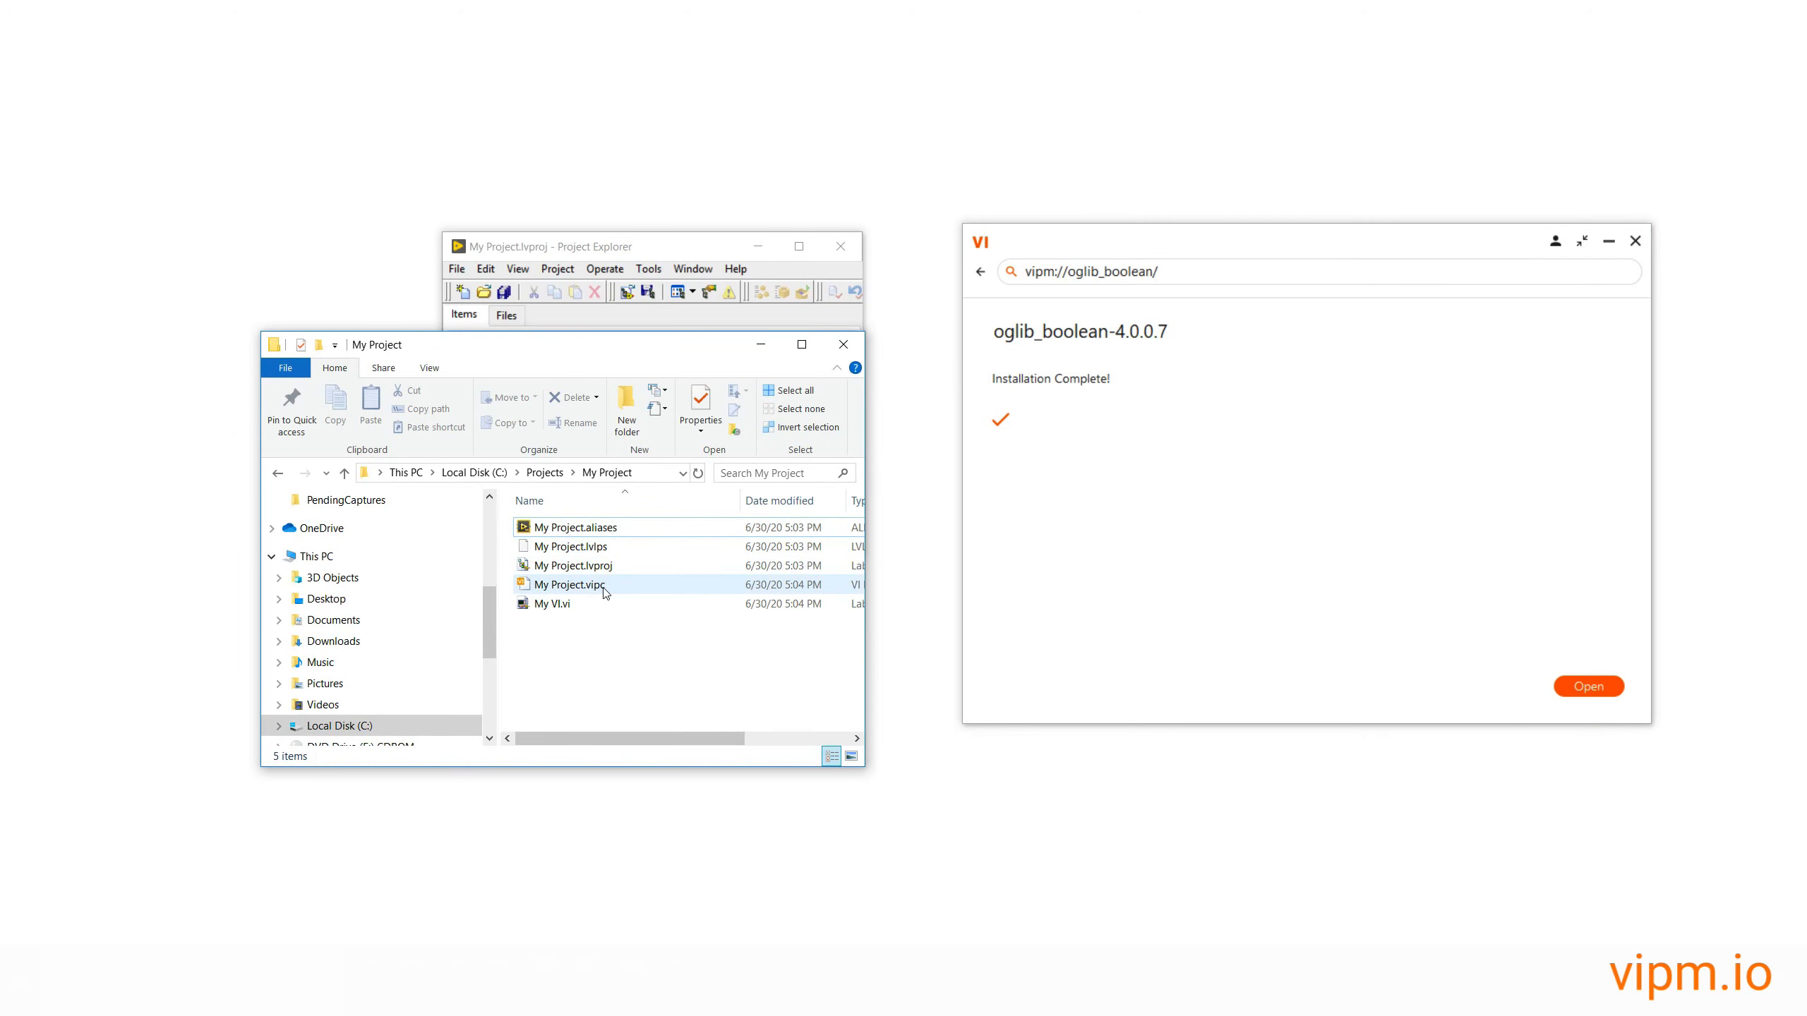
- Locate the My Project.vipc file in the C:\Projects\My Project folder in File Explorer, leaving it unselected
{"action": "left_click", "coordinate": [573, 588]}
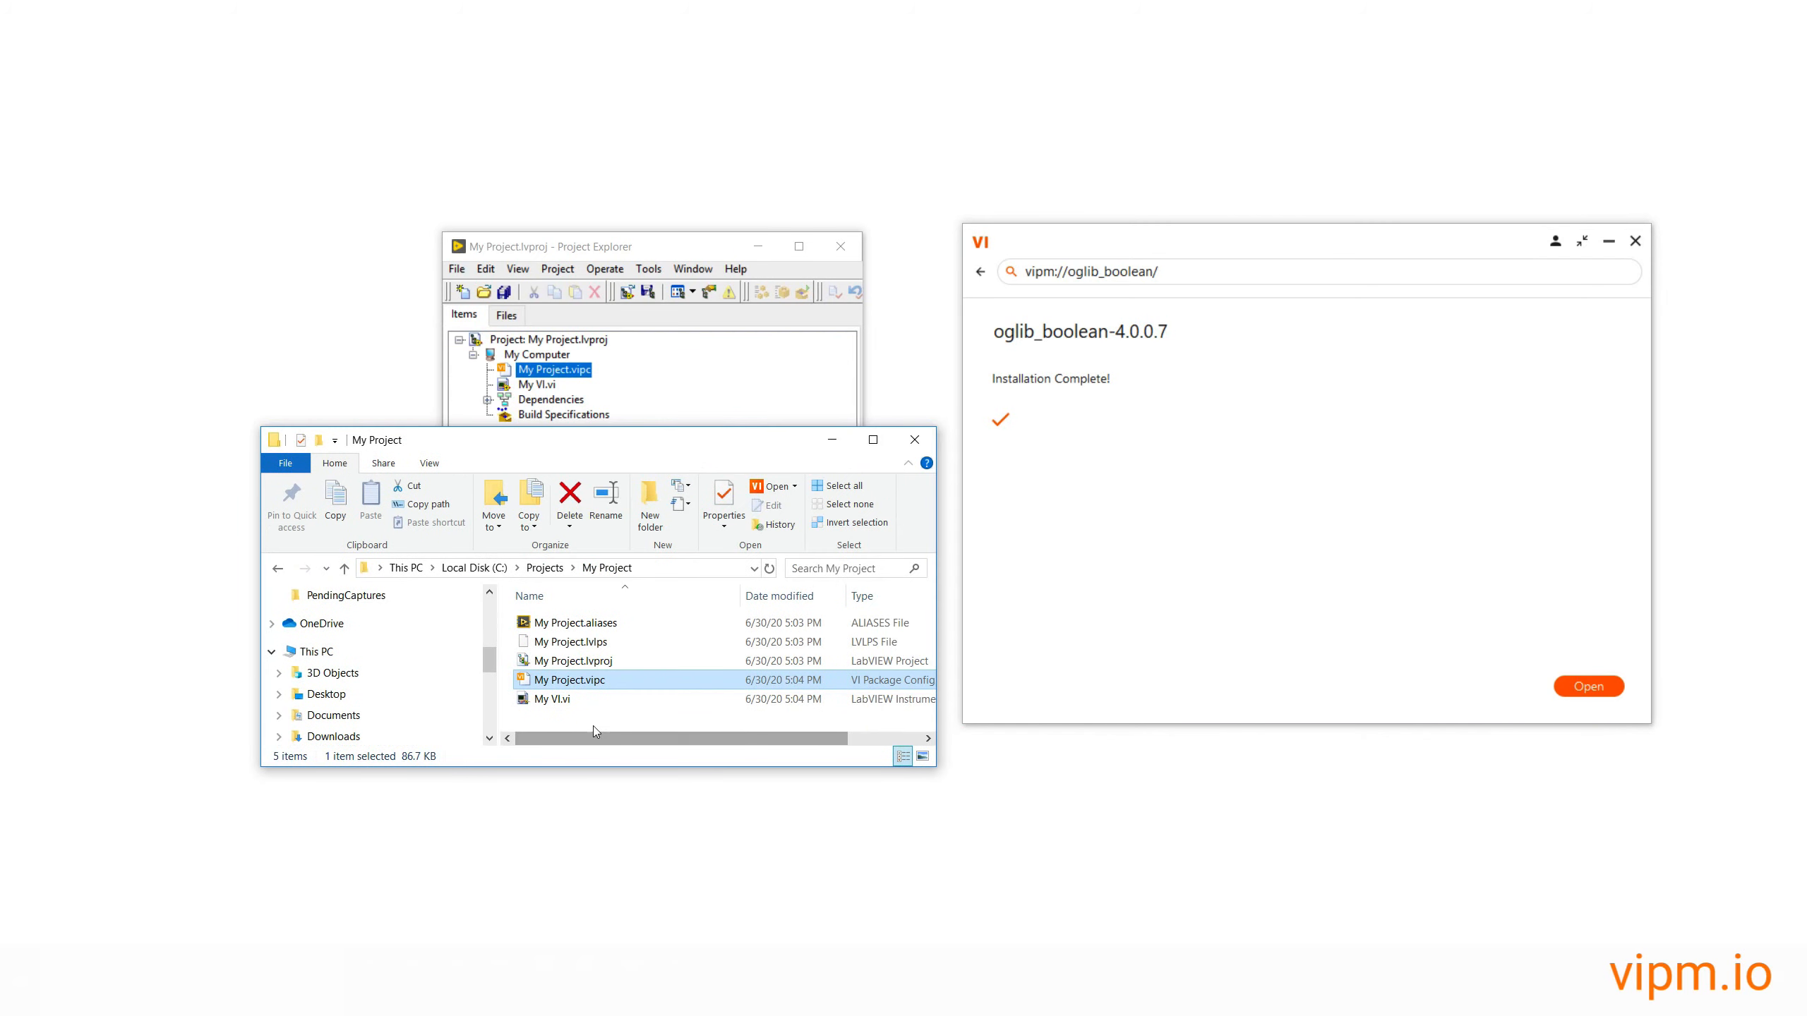
{"action": "left_click", "coordinate": [595, 728]}
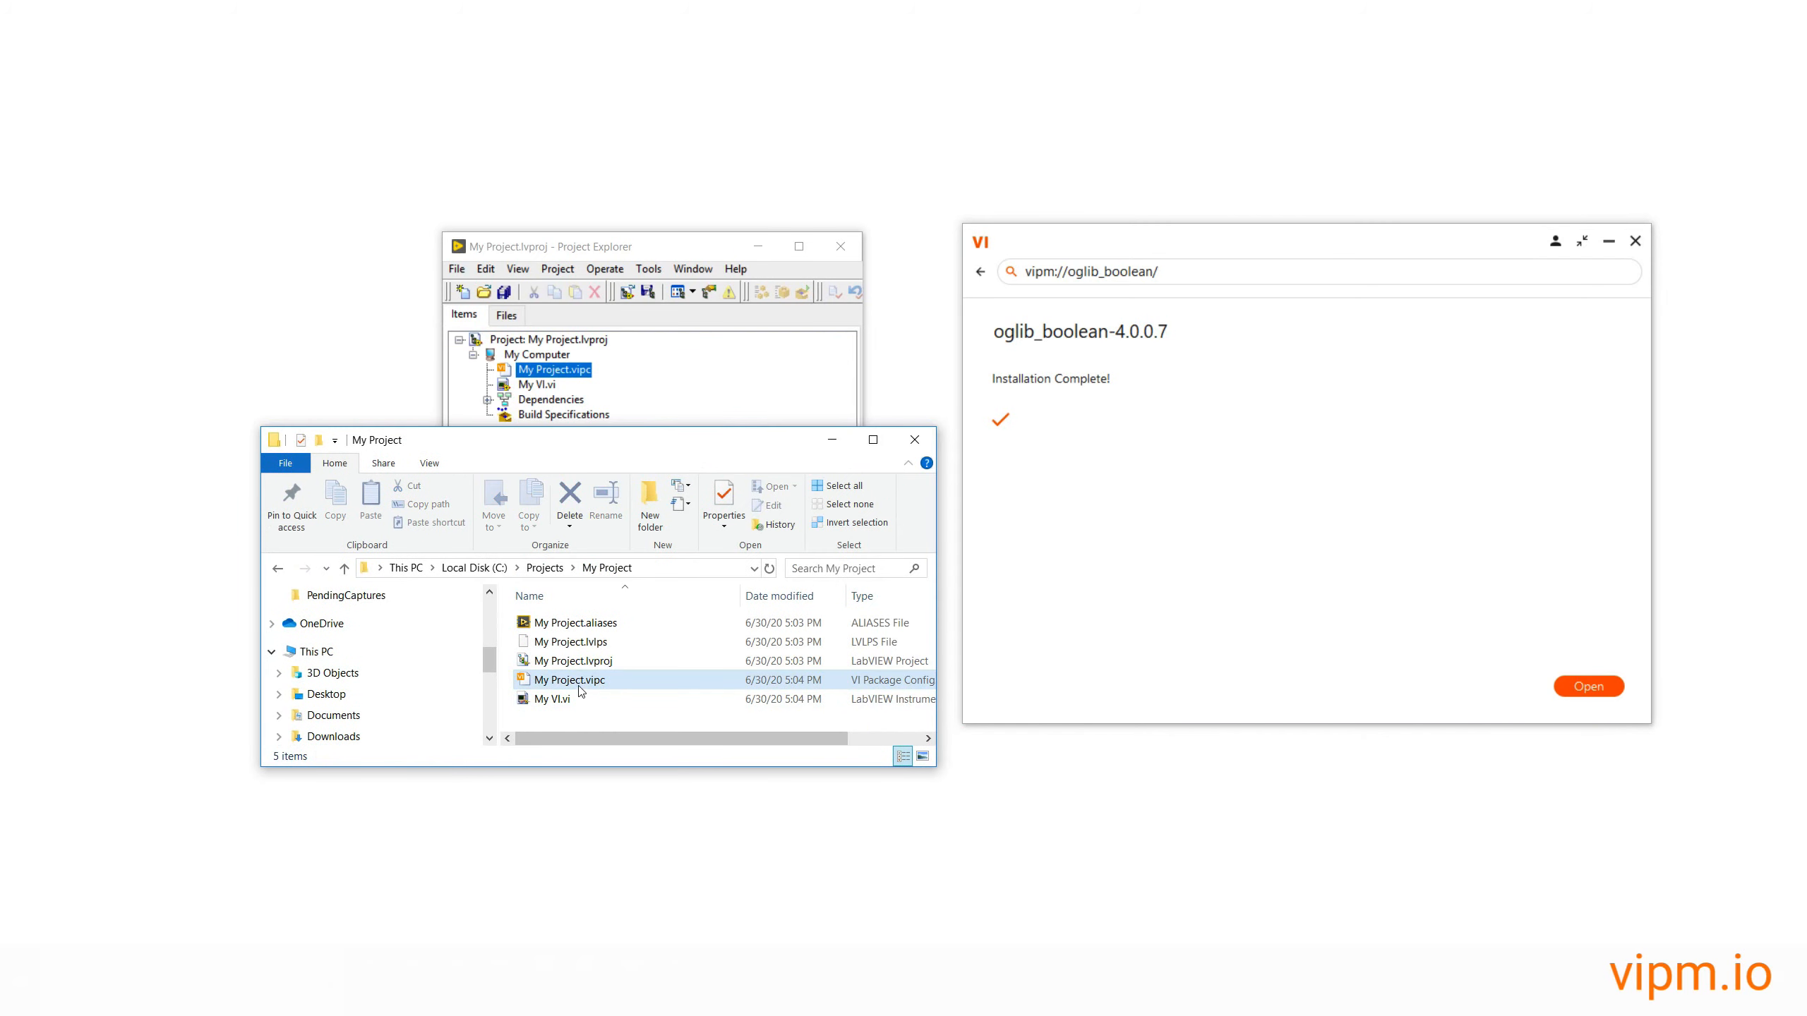